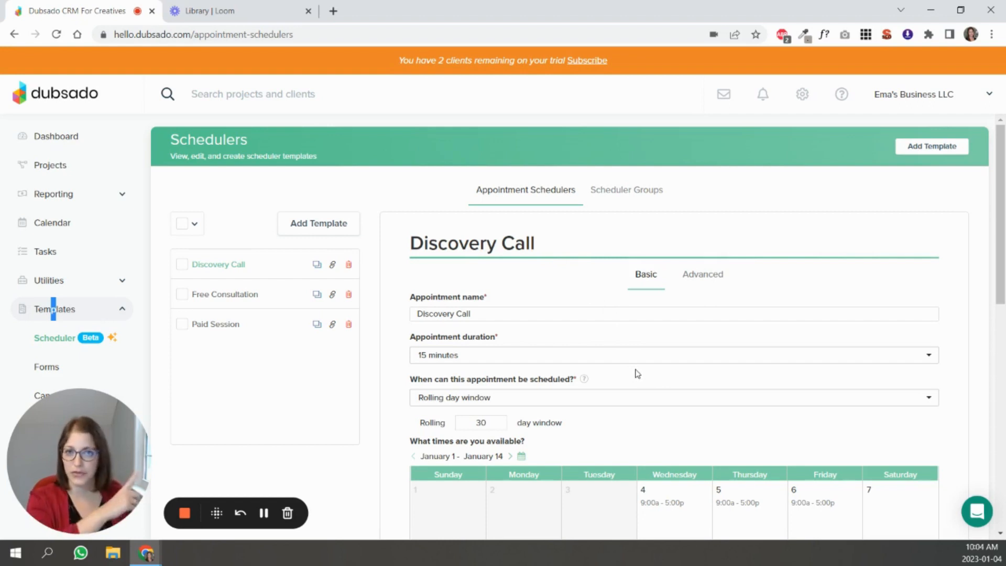
Step: Choose Sample Lead Capture as the additional form in the Discovery Call scheduler's advanced settings
{"action": "scroll", "coordinate": [642, 373], "scroll_direction": "down", "scroll_amount": 4}
{"action": "scroll", "coordinate": [665, 342], "scroll_direction": "up", "scroll_amount": 4}
{"action": "left_click", "coordinate": [699, 275]}
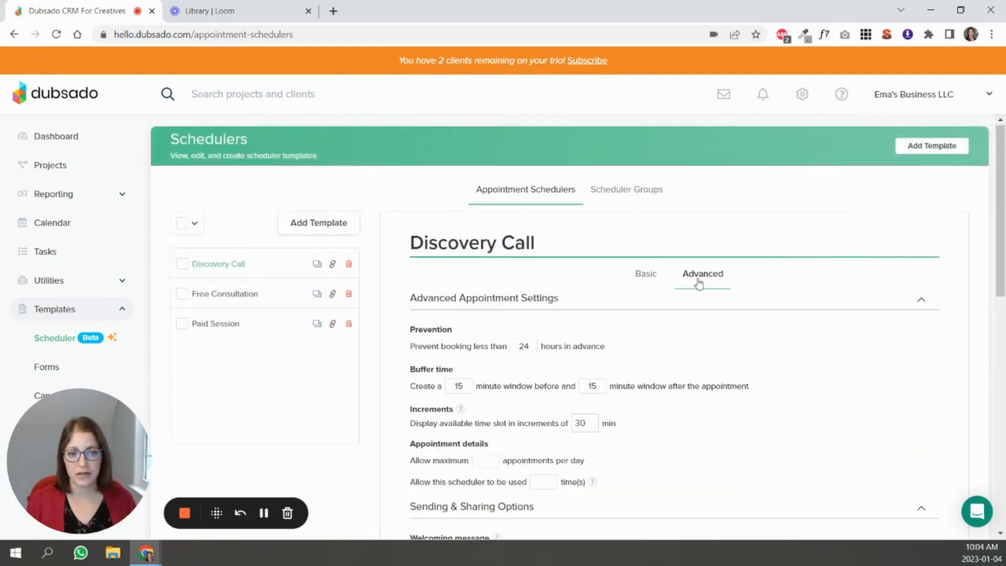
{"action": "scroll", "coordinate": [587, 366], "scroll_direction": "down", "scroll_amount": 6}
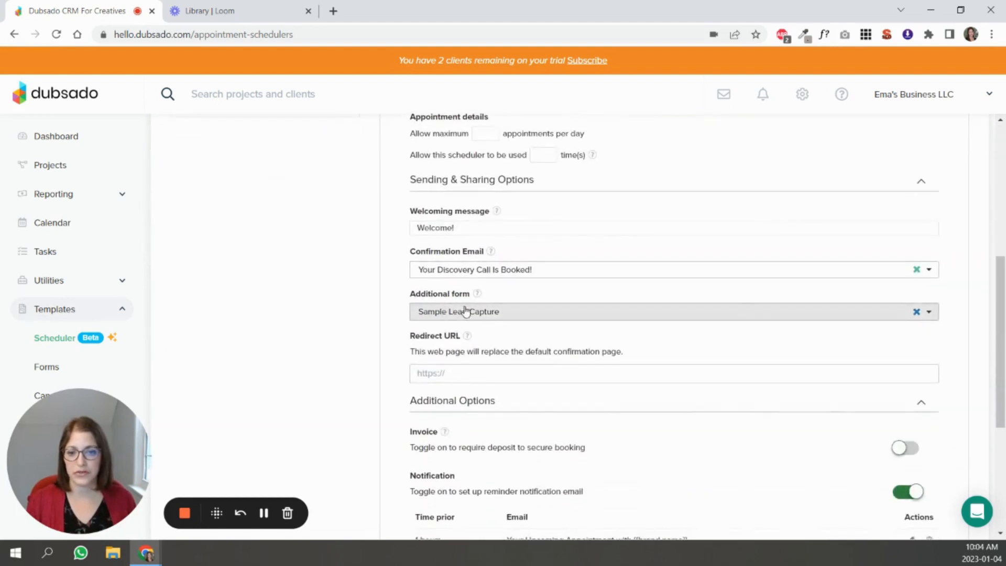
{"action": "left_click", "coordinate": [872, 315]}
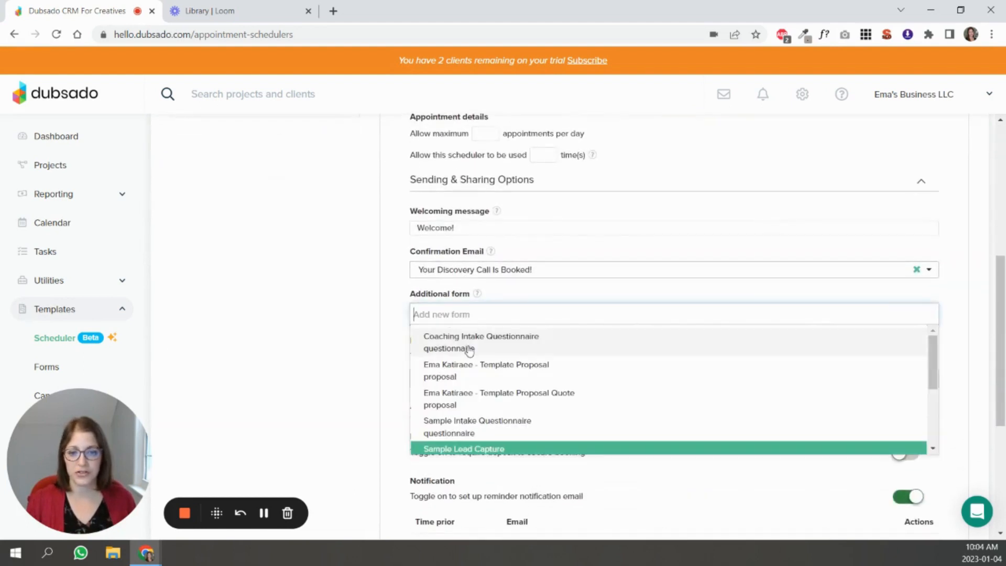
{"action": "scroll", "coordinate": [587, 388], "scroll_direction": "down", "scroll_amount": 3}
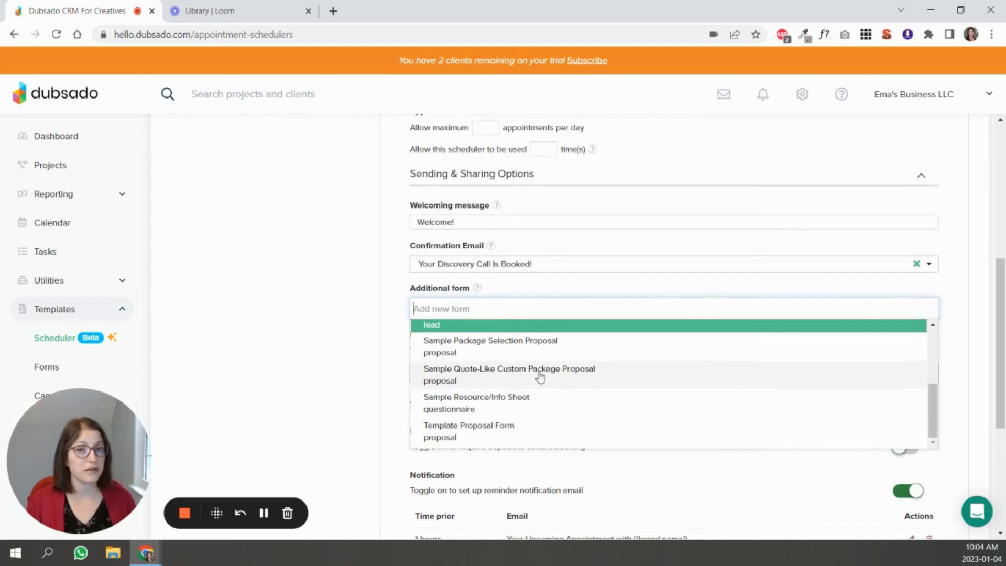
{"action": "scroll", "coordinate": [478, 375], "scroll_direction": "up", "scroll_amount": 2}
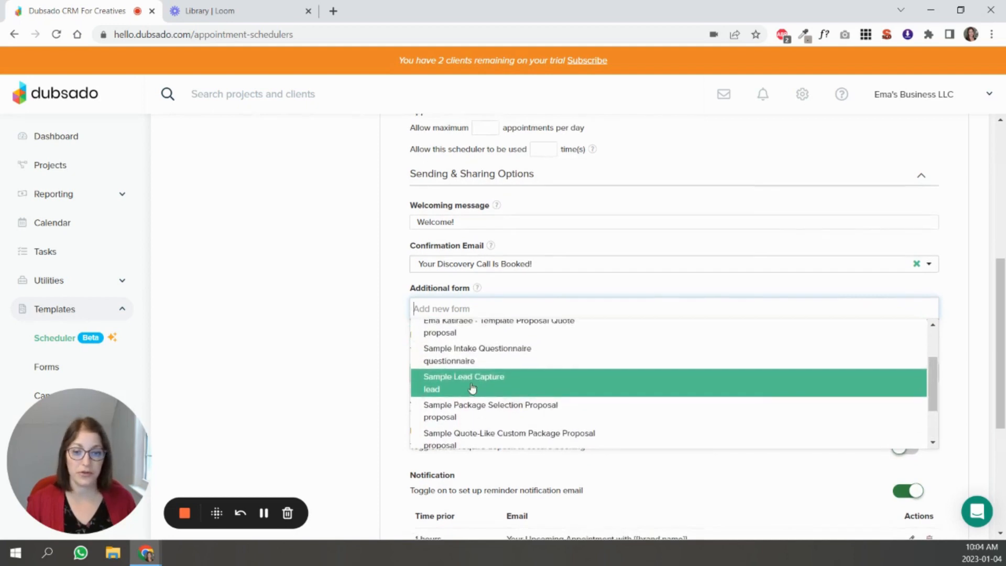
{"action": "left_click", "coordinate": [473, 387]}
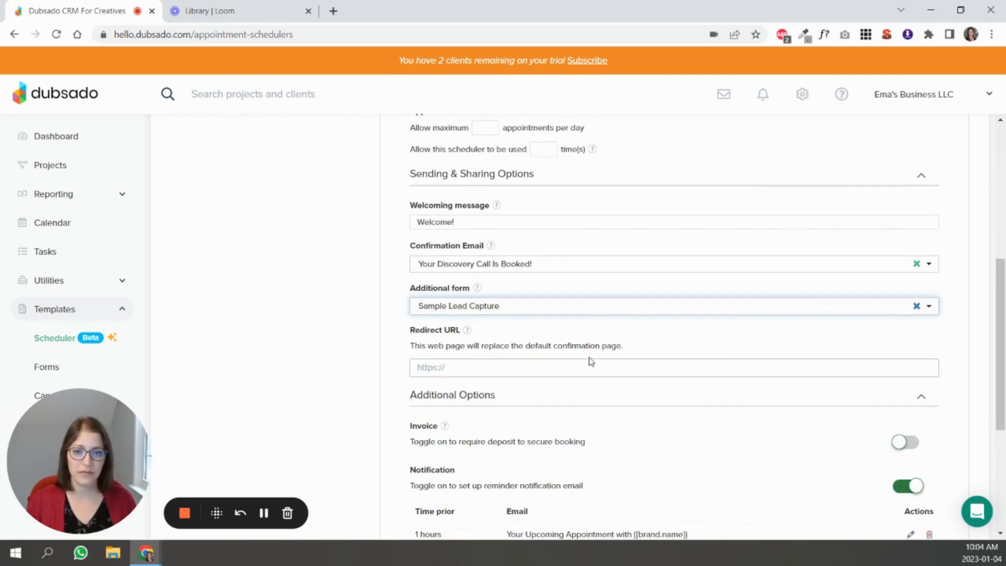
Step: Review the remaining advanced settings of the Discovery Call scheduler
{"action": "scroll", "coordinate": [588, 368], "scroll_direction": "down", "scroll_amount": 5}
{"action": "scroll", "coordinate": [703, 405], "scroll_direction": "up", "scroll_amount": 11}
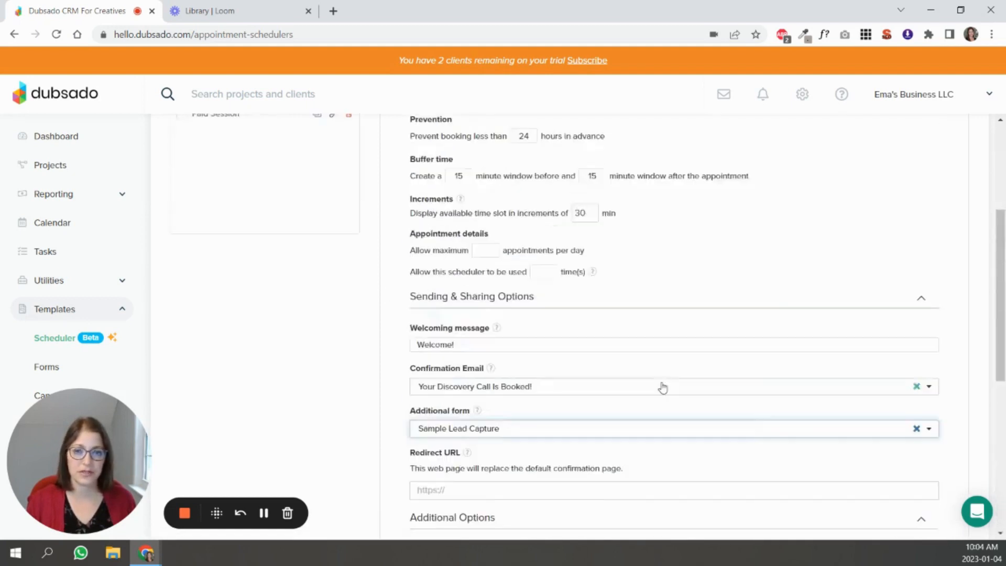
{"action": "scroll", "coordinate": [677, 399], "scroll_direction": "down", "scroll_amount": 10}
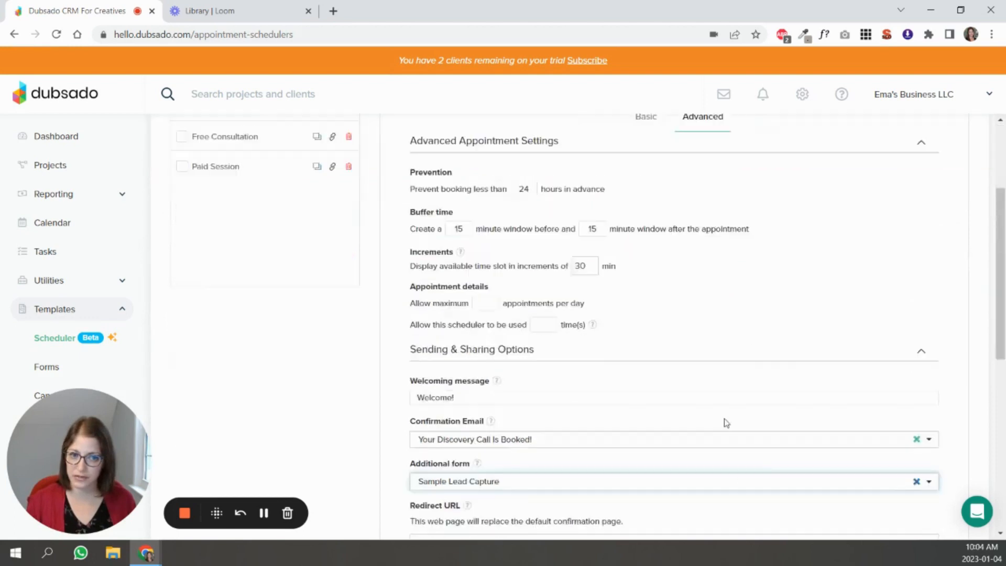
{"action": "scroll", "coordinate": [776, 440], "scroll_direction": "down", "scroll_amount": 1}
{"action": "left_click", "coordinate": [922, 465]}
{"action": "scroll", "coordinate": [378, 218], "scroll_direction": "up", "scroll_amount": 3}
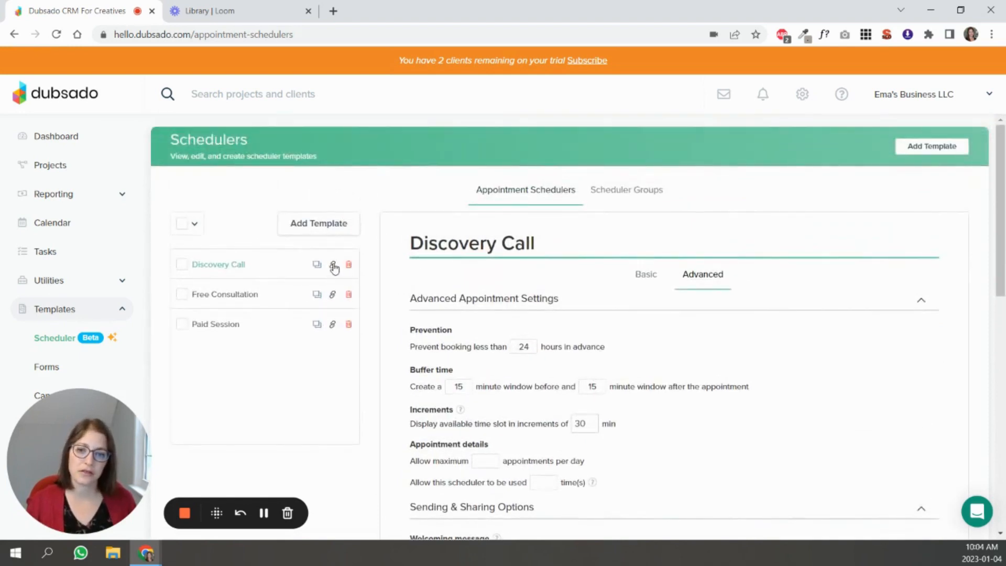
Step: View the Discovery Call scheduler's sharing options, highlighting its direct link and iframe embed code
{"action": "left_click", "coordinate": [334, 266]}
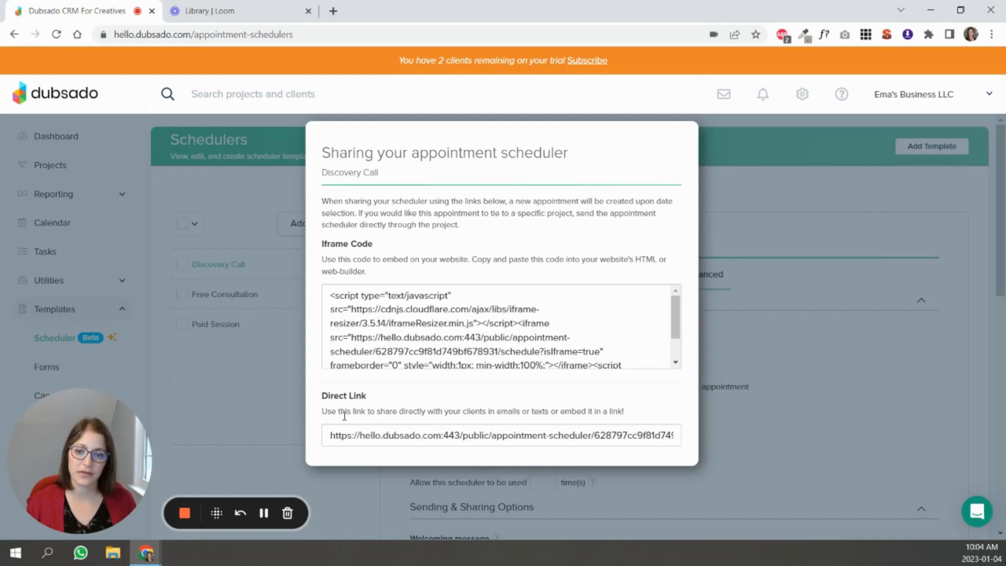
{"action": "left_click_drag", "start_coordinate": [332, 437], "coordinate": [675, 439]}
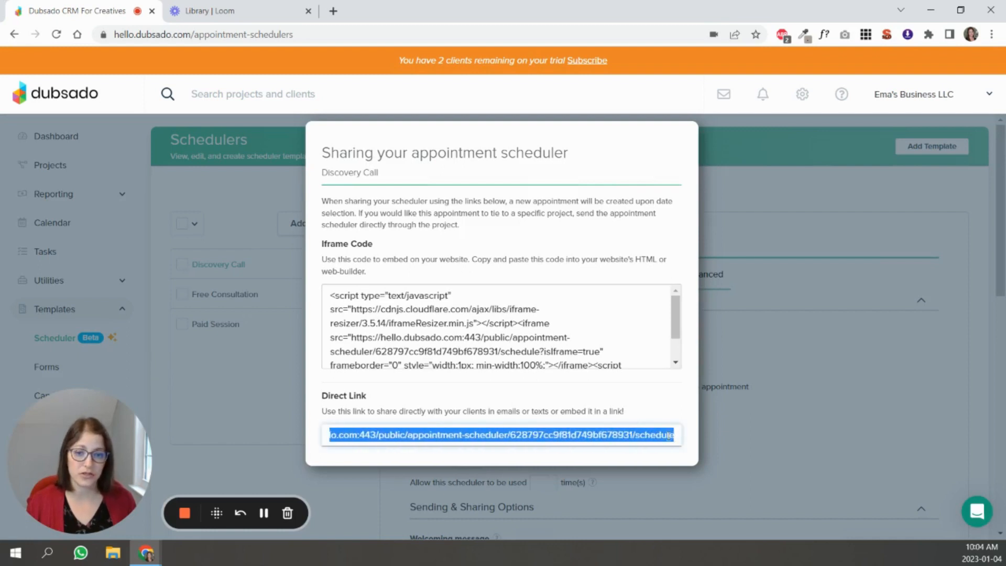
{"action": "left_click", "coordinate": [370, 305]}
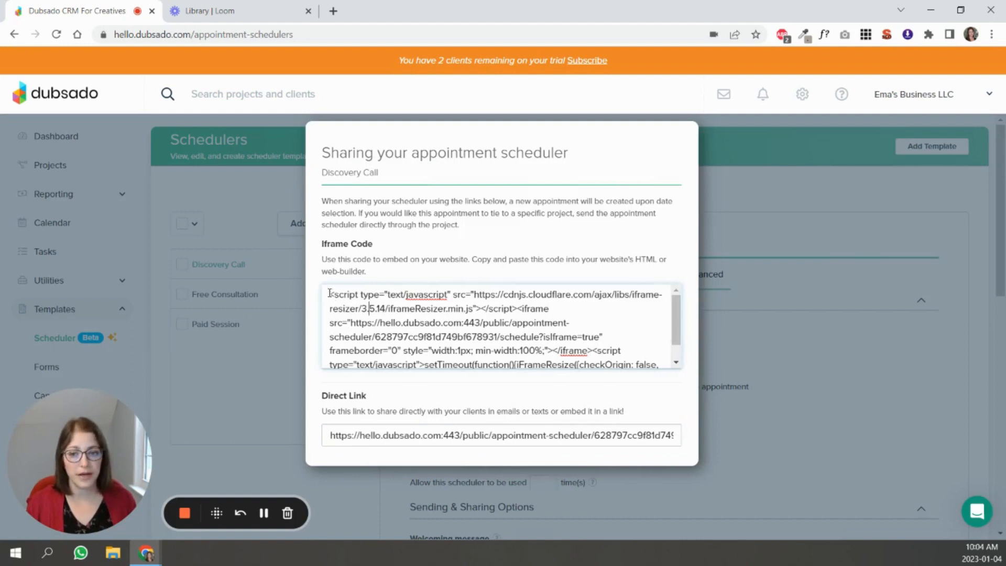
{"action": "left_click_drag", "start_coordinate": [330, 295], "coordinate": [536, 334]}
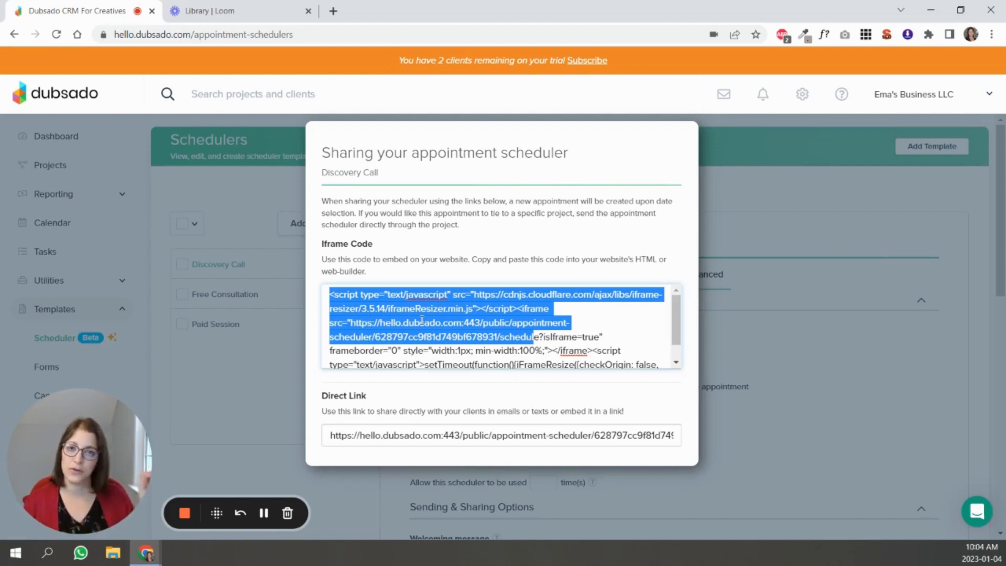
{"action": "left_click", "coordinate": [279, 362]}
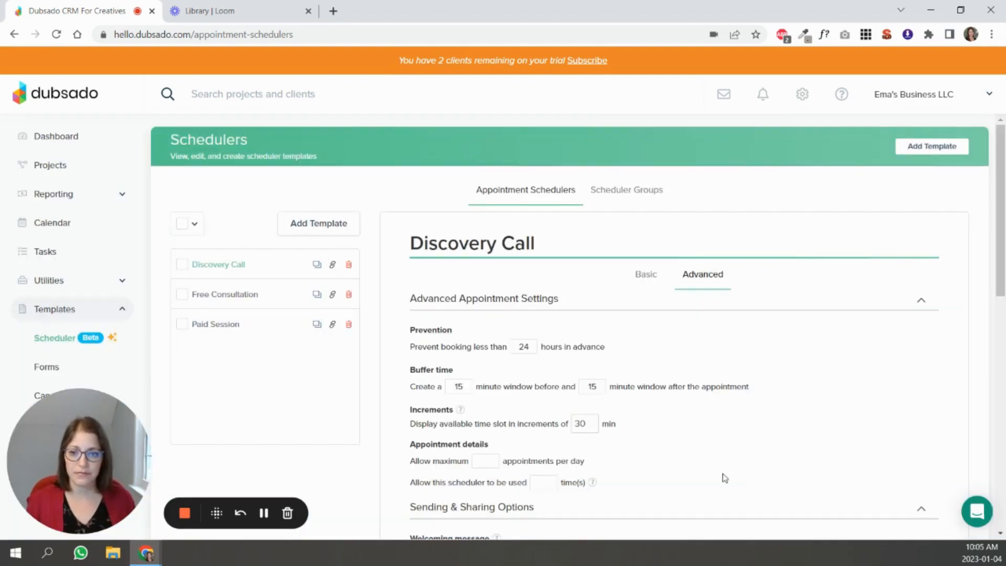
Step: Open the Sample Lead Capture form's settings and set its default workflow to Inquiry Workflow
{"action": "left_click", "coordinate": [55, 371]}
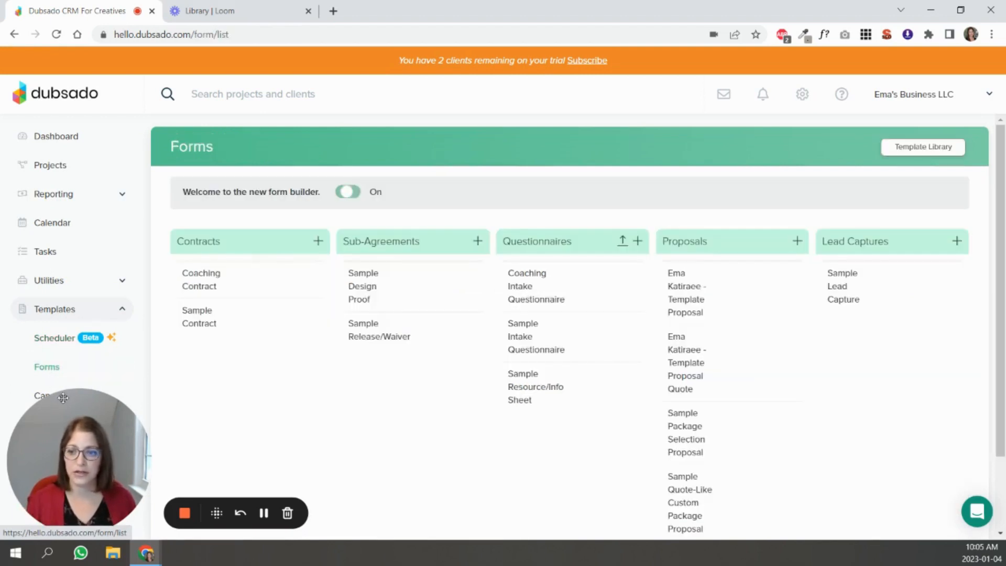
{"action": "left_click", "coordinate": [848, 288]}
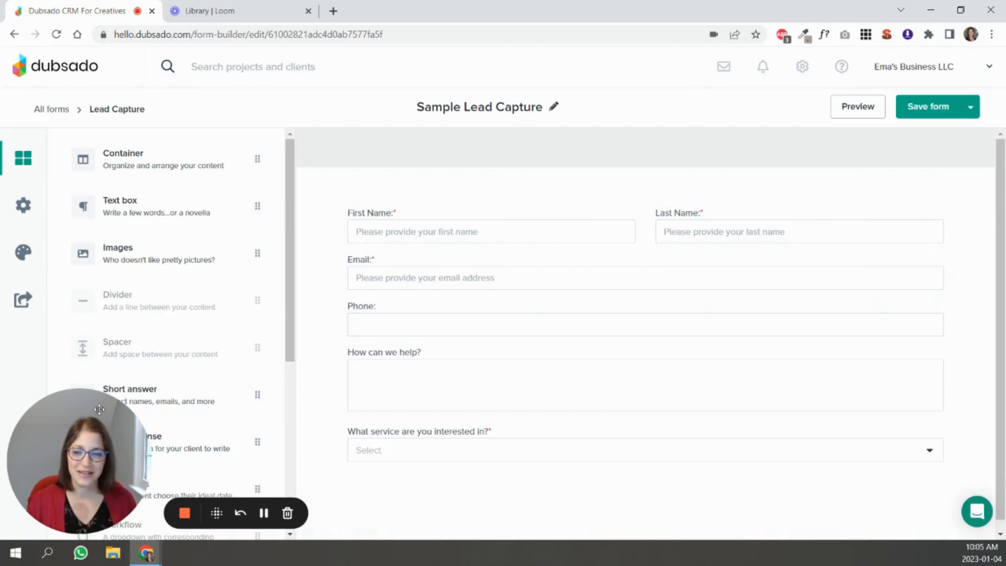
{"action": "left_click_drag", "start_coordinate": [102, 428], "coordinate": [481, 430]}
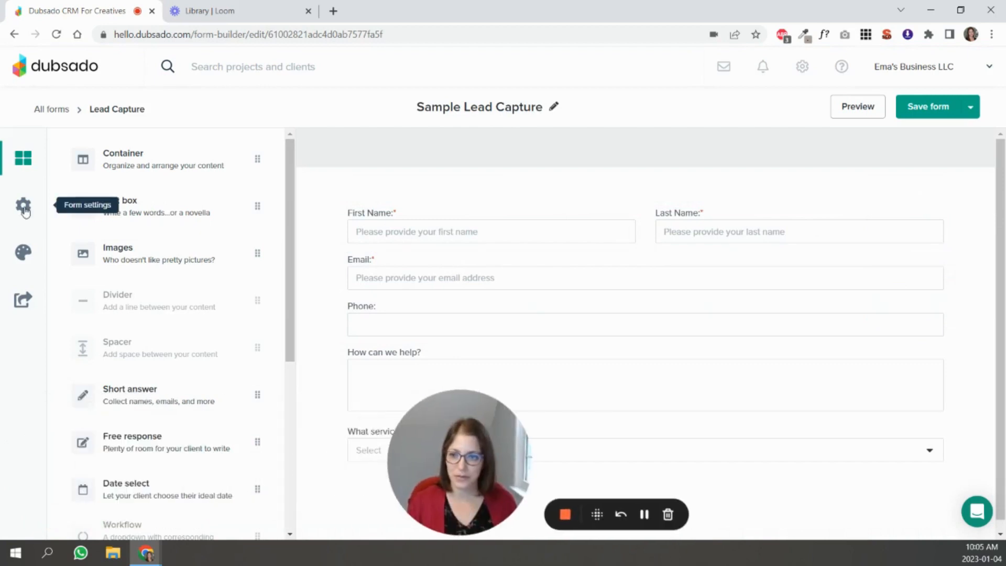
{"action": "left_click", "coordinate": [24, 209]}
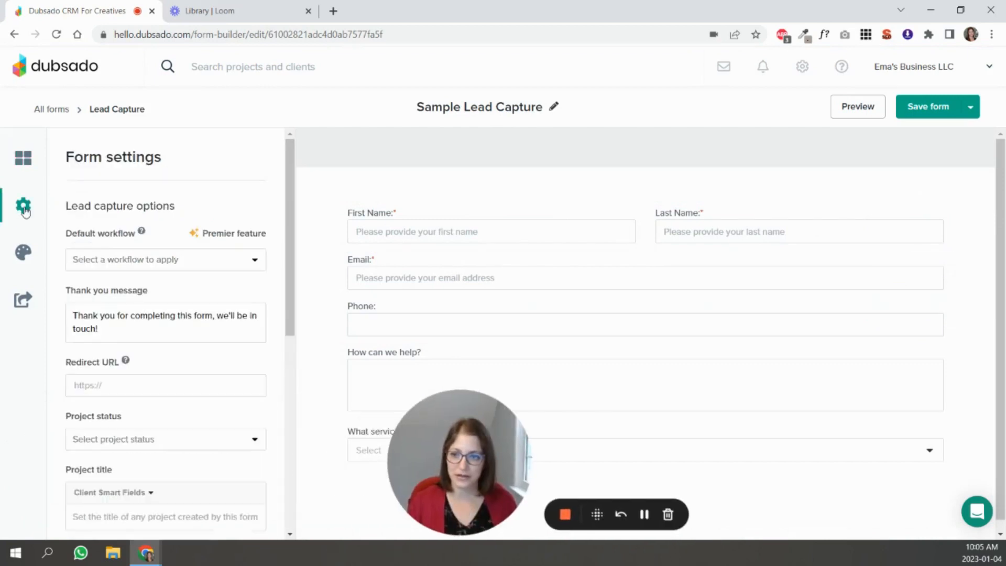
{"action": "left_click", "coordinate": [108, 266]}
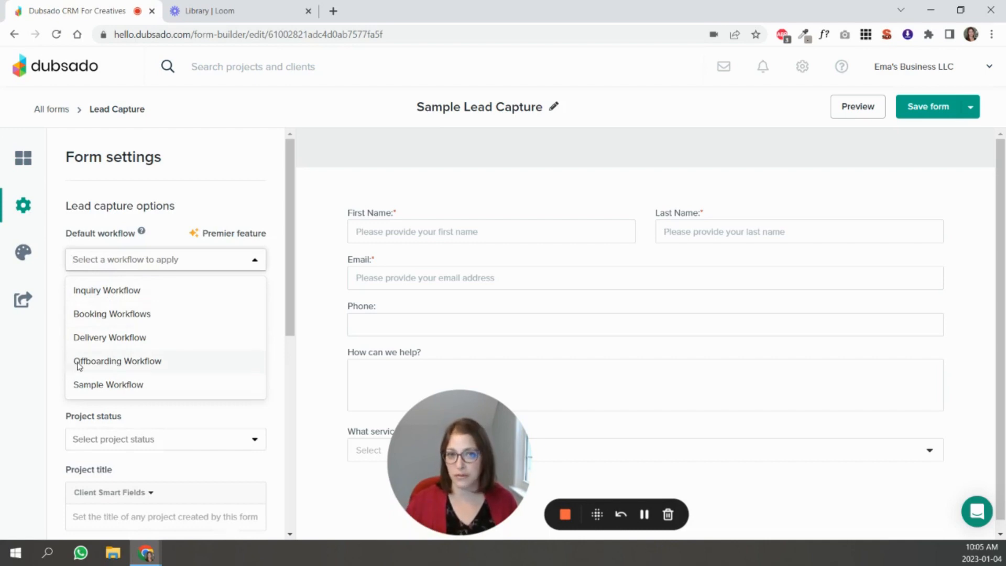
{"action": "left_click", "coordinate": [95, 291]}
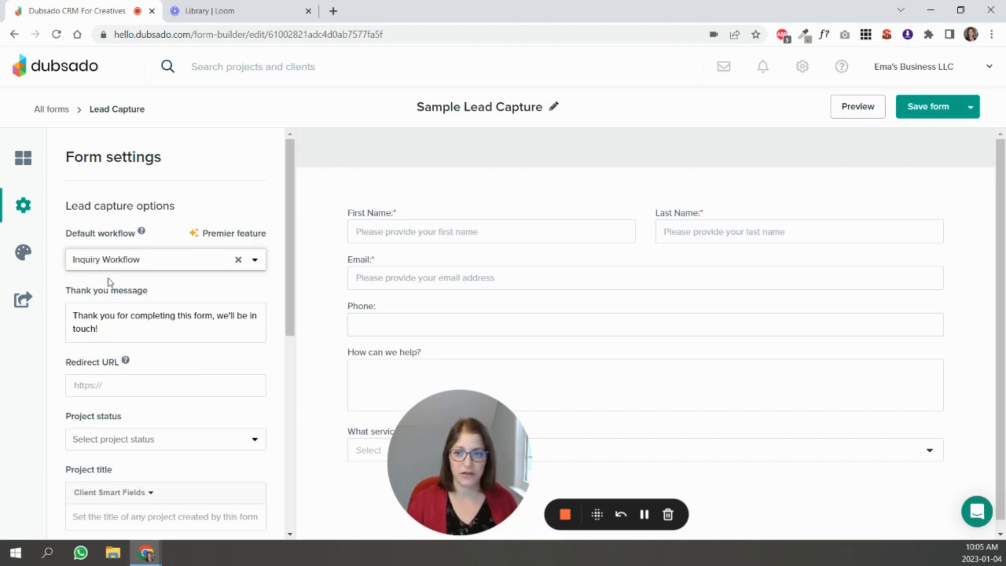
Step: Set the lead capture form's project status to Discovery Call Booked
{"action": "left_click", "coordinate": [95, 444]}
{"action": "scroll", "coordinate": [287, 347], "scroll_direction": "down", "scroll_amount": 1}
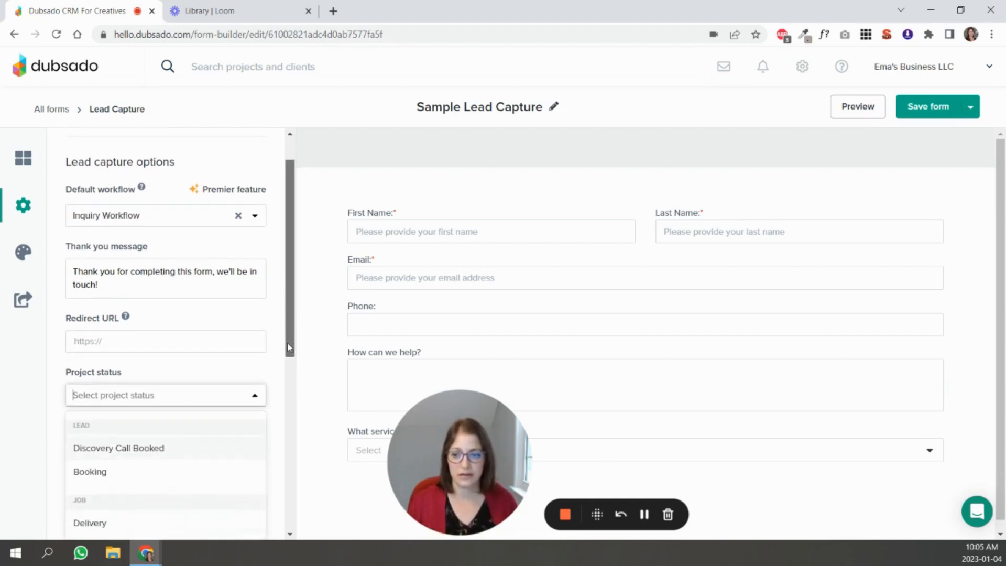
{"action": "left_click", "coordinate": [102, 449]}
{"action": "scroll", "coordinate": [161, 386], "scroll_direction": "up", "scroll_amount": 1}
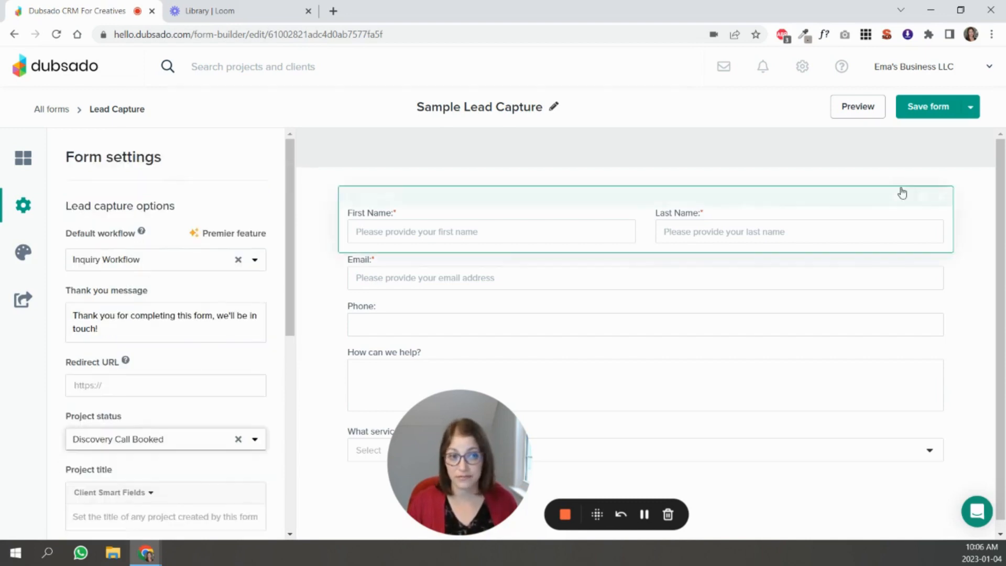
{"action": "left_click", "coordinate": [174, 299]}
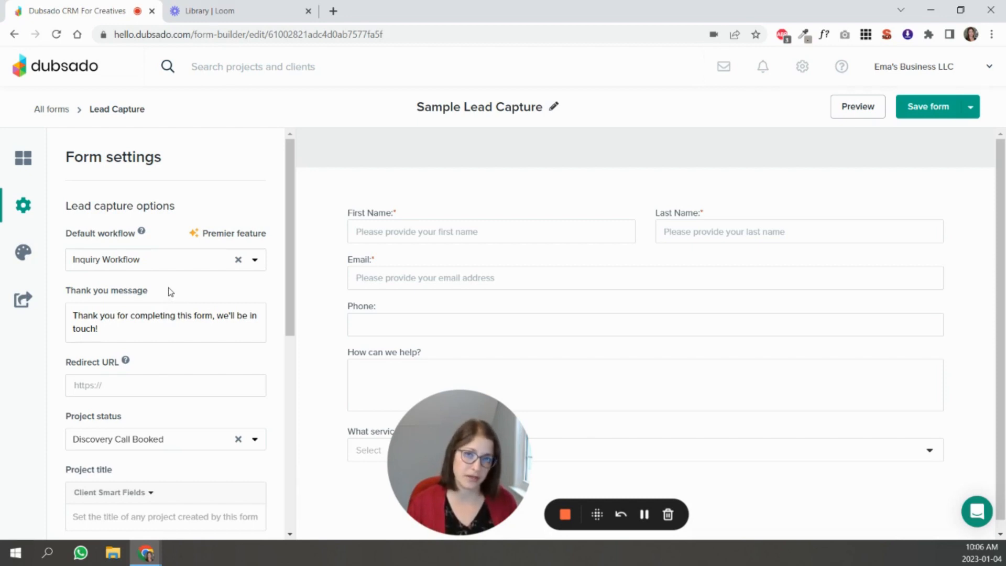
{"action": "mouse_move", "coordinate": [558, 267]}
{"action": "mouse_move", "coordinate": [606, 405]}
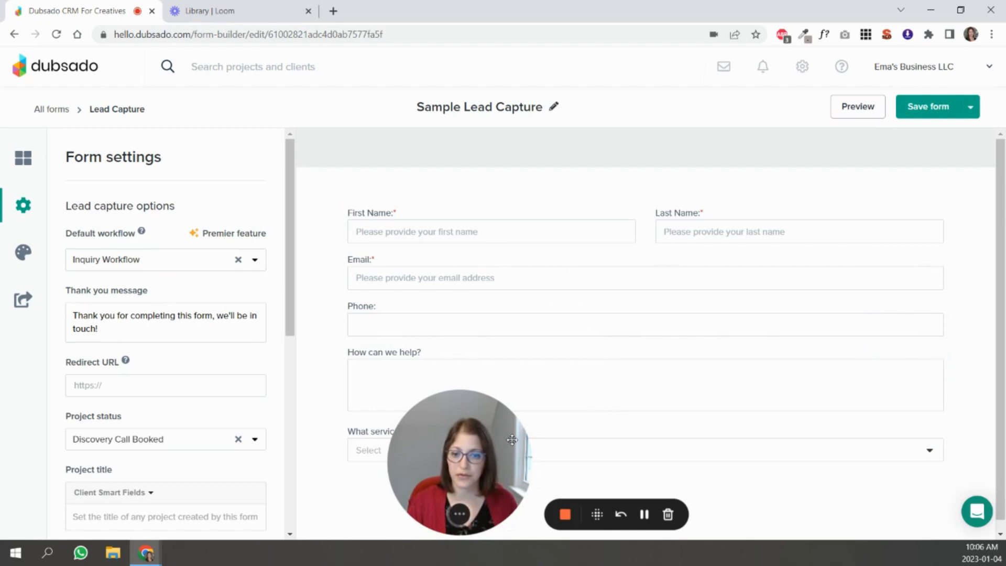
{"action": "left_click_drag", "start_coordinate": [510, 429], "coordinate": [129, 417]}
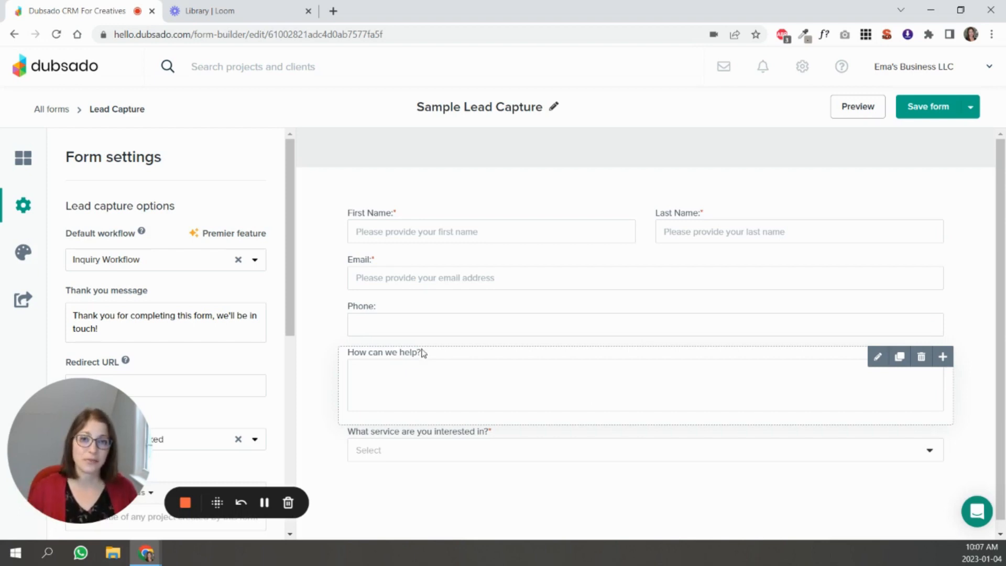
Step: View the Phone question's edit options, and reopen the Sample Lead Capture form's settings
{"action": "left_click", "coordinate": [385, 329]}
{"action": "left_click", "coordinate": [165, 366]}
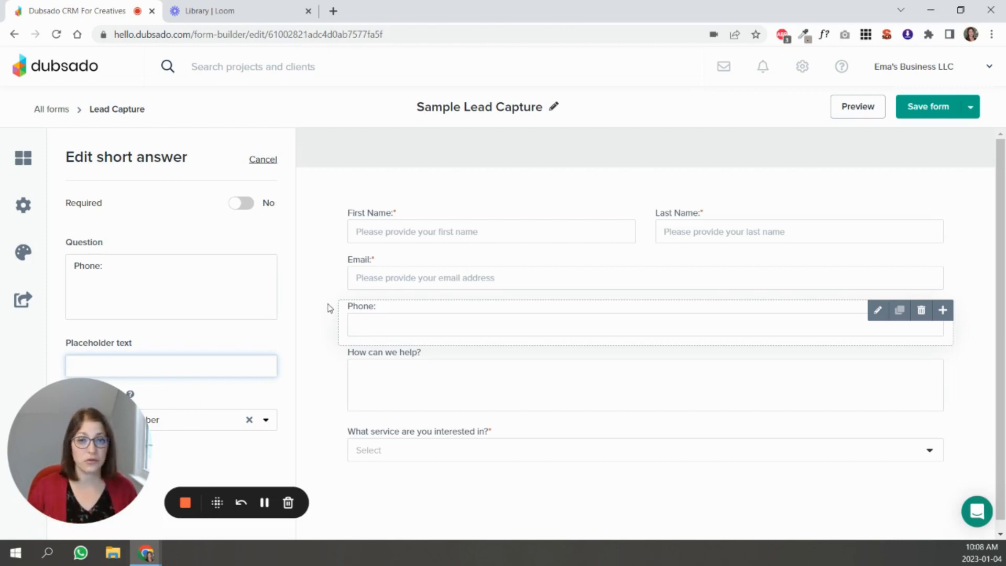
{"action": "left_click", "coordinate": [309, 280]}
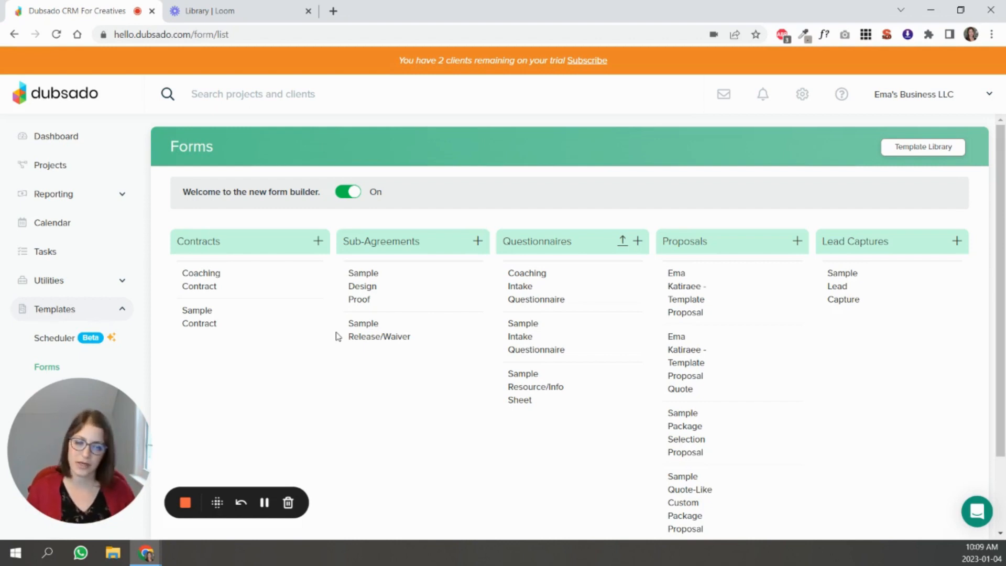
{"action": "left_click", "coordinate": [840, 297]}
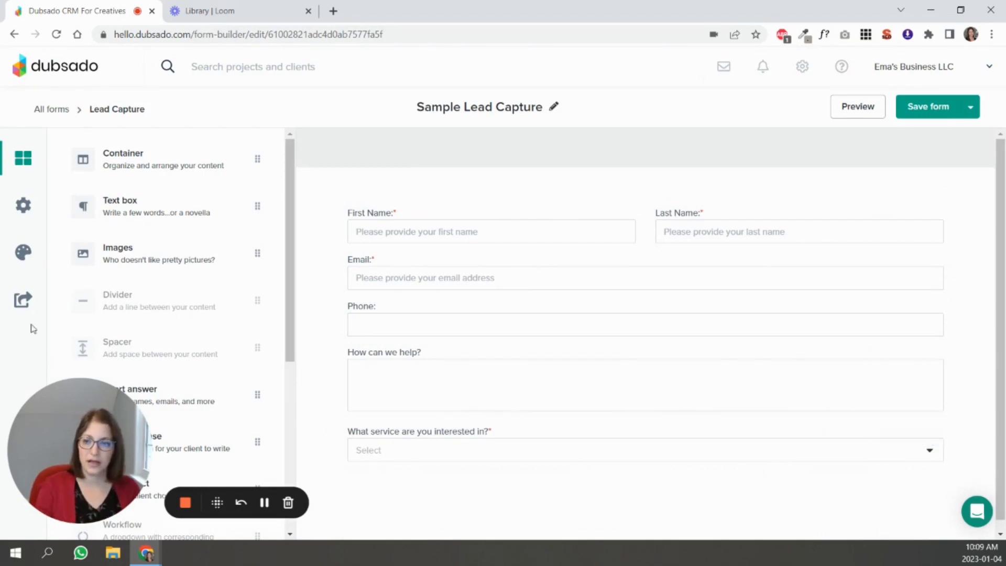
{"action": "left_click", "coordinate": [23, 205]}
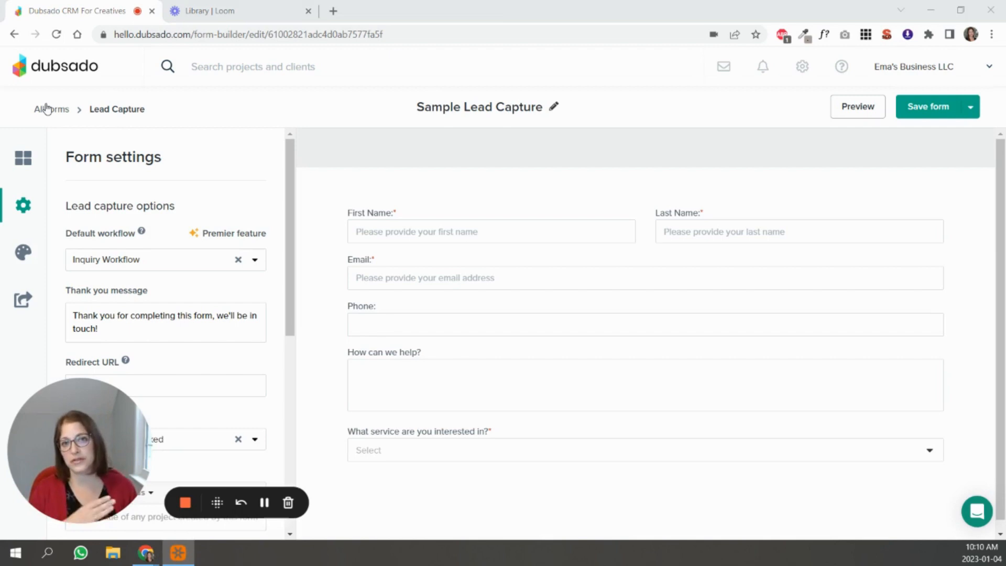
Step: Leave the form and remove the "Apply booking workflow" to-do action from Inquiry Workflow (copy)
{"action": "left_click", "coordinate": [37, 109]}
{"action": "left_click", "coordinate": [546, 363]}
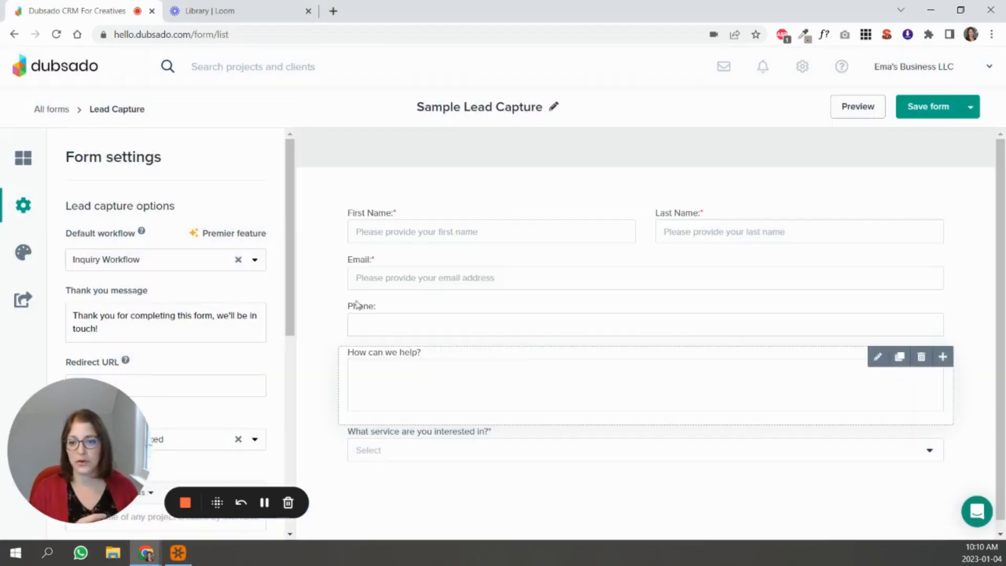
{"action": "left_click_drag", "start_coordinate": [78, 451], "coordinate": [144, 460]}
{"action": "left_click", "coordinate": [53, 453]}
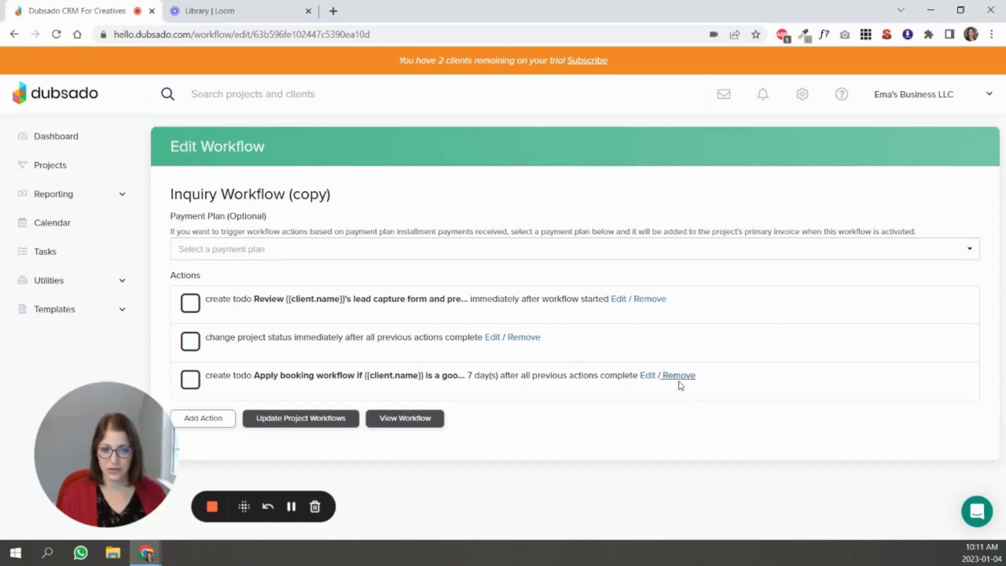
{"action": "left_click", "coordinate": [680, 377]}
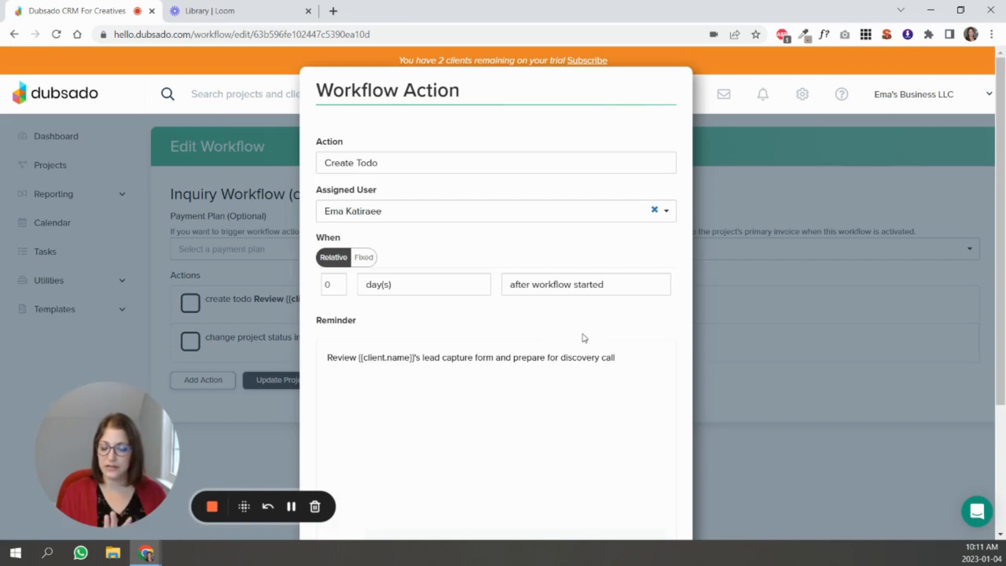
Step: Reword the review to-do's reminder so it ends "and determine if they're a good fit for your program"
{"action": "left_click", "coordinate": [618, 300]}
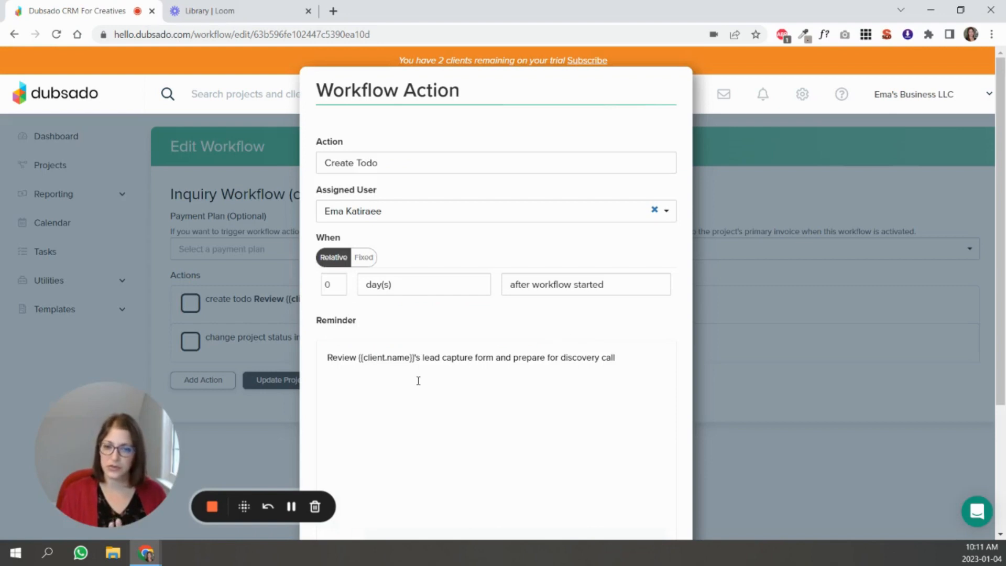
{"action": "left_click_drag", "start_coordinate": [337, 361], "coordinate": [516, 364]}
{"action": "type", "text": "deter"}
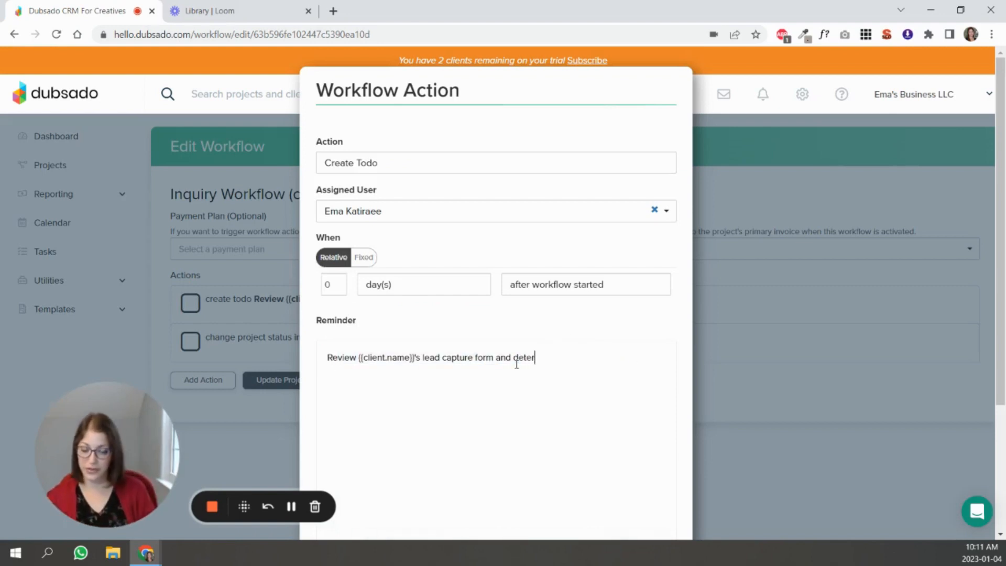
{"action": "type", "text": "mine if they're a good fit for your program"}
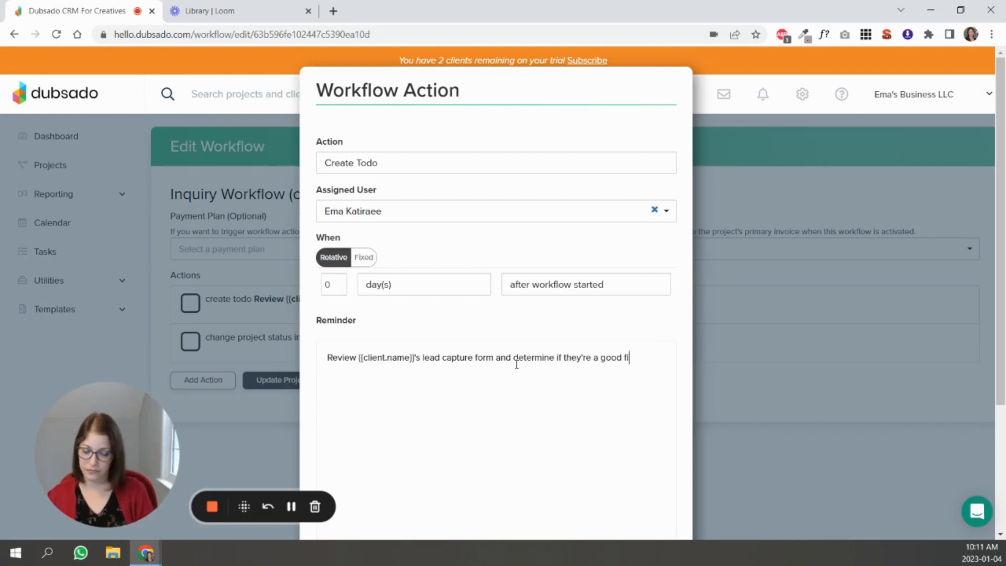
Step: Add "If yes, check off task to send them a scheduler" and "If no, manually send them an email" to the reminder, and apply it
{"action": "key", "text": "Return"}
{"action": "key", "text": "Return"}
{"action": "type", "text": "If yes, check off task to send them a scheduler"}
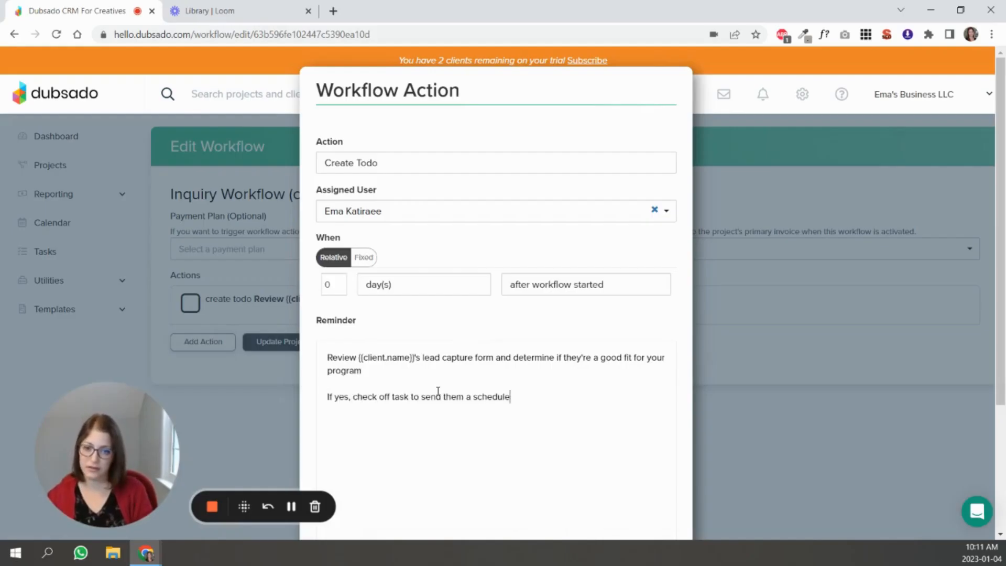
{"action": "key", "text": "Return"}
{"action": "type", "text": "If no, manually send them an email"}
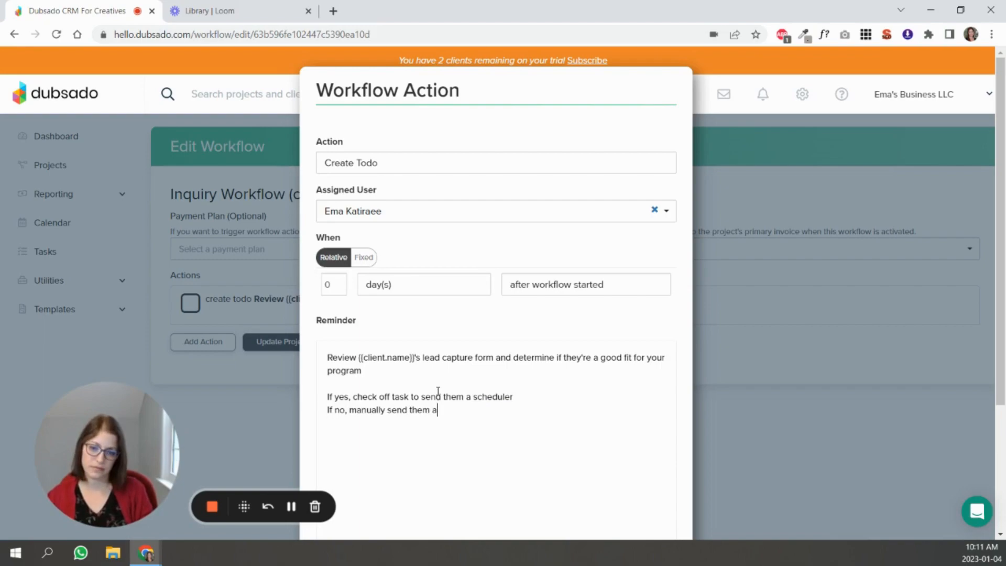
{"action": "scroll", "coordinate": [438, 391], "scroll_direction": "down", "scroll_amount": 4}
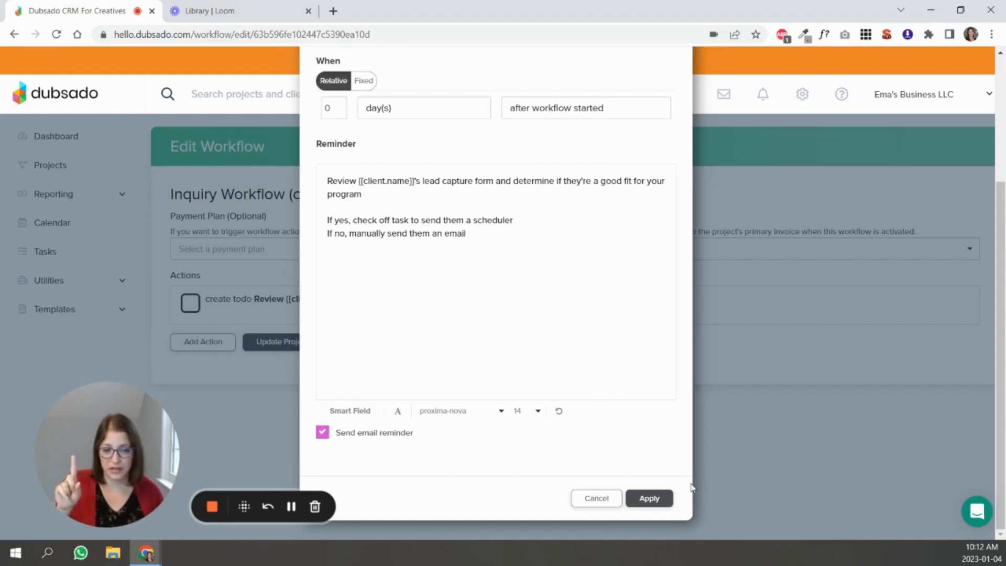
{"action": "left_click", "coordinate": [650, 499]}
Step: Add a Send Appointment Scheduler action to the workflow using the Free Consultation scheduler template
{"action": "left_click", "coordinate": [210, 347]}
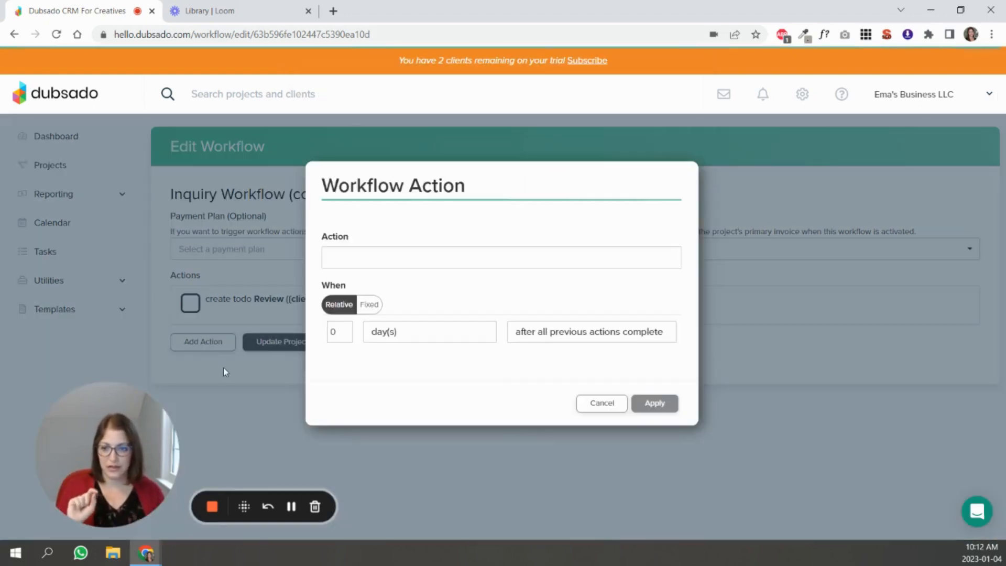
{"action": "left_click", "coordinate": [390, 270]}
{"action": "left_click", "coordinate": [415, 478]}
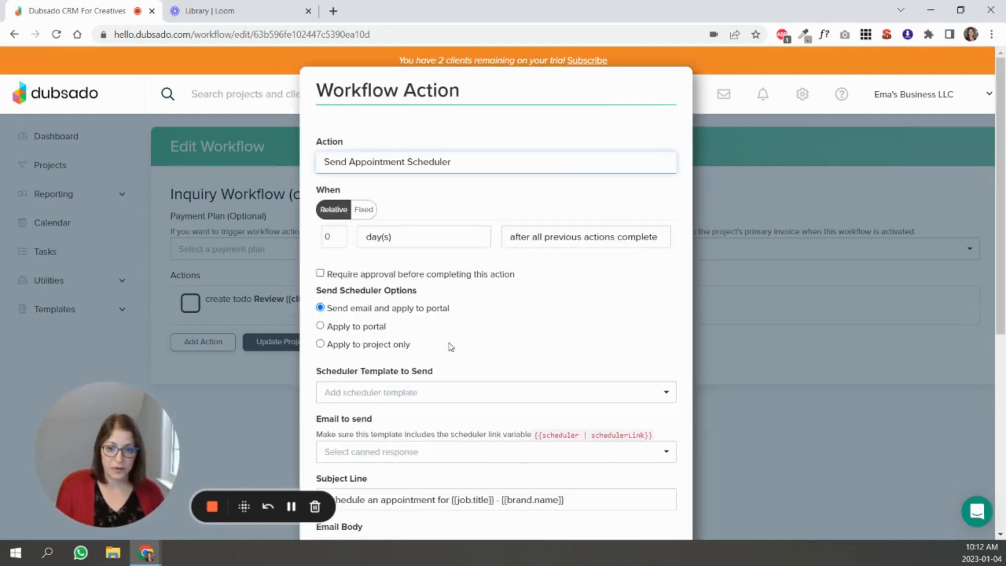
{"action": "scroll", "coordinate": [451, 347], "scroll_direction": "down", "scroll_amount": 3}
{"action": "left_click", "coordinate": [406, 260]}
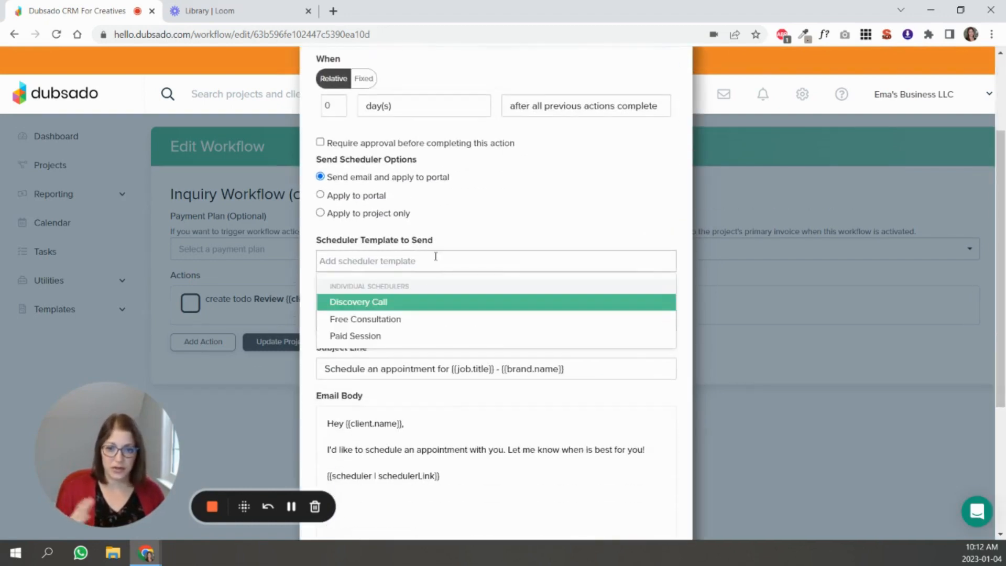
{"action": "left_click", "coordinate": [391, 320]}
Step: Choose the Scheduler - Invitation canned email for the scheduler action, check its content, and apply the action
{"action": "left_click", "coordinate": [433, 329]}
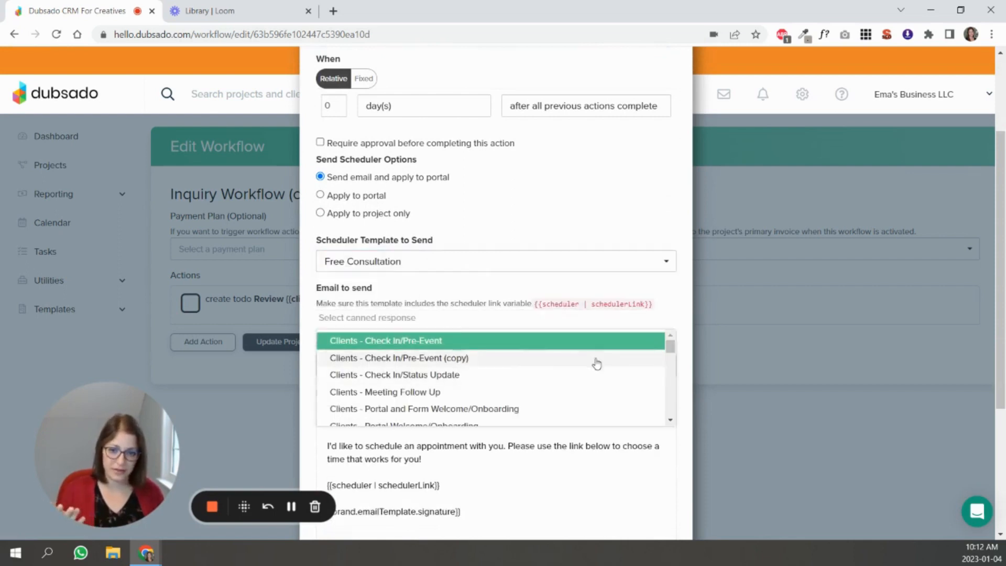
{"action": "scroll", "coordinate": [672, 362], "scroll_direction": "down", "scroll_amount": 3}
{"action": "left_click_drag", "start_coordinate": [675, 363], "coordinate": [680, 419]}
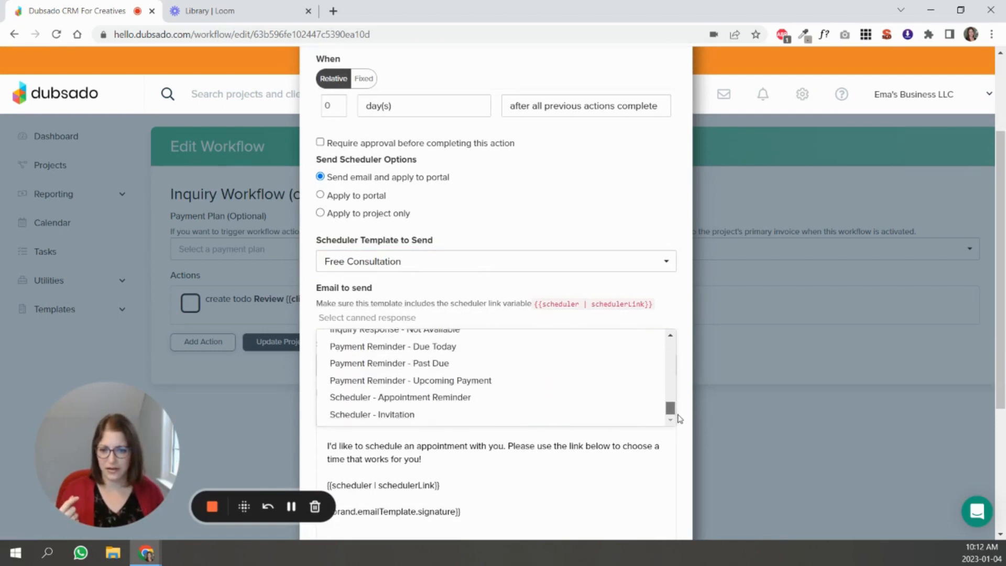
{"action": "left_click", "coordinate": [501, 416]}
{"action": "scroll", "coordinate": [521, 373], "scroll_direction": "down", "scroll_amount": 4}
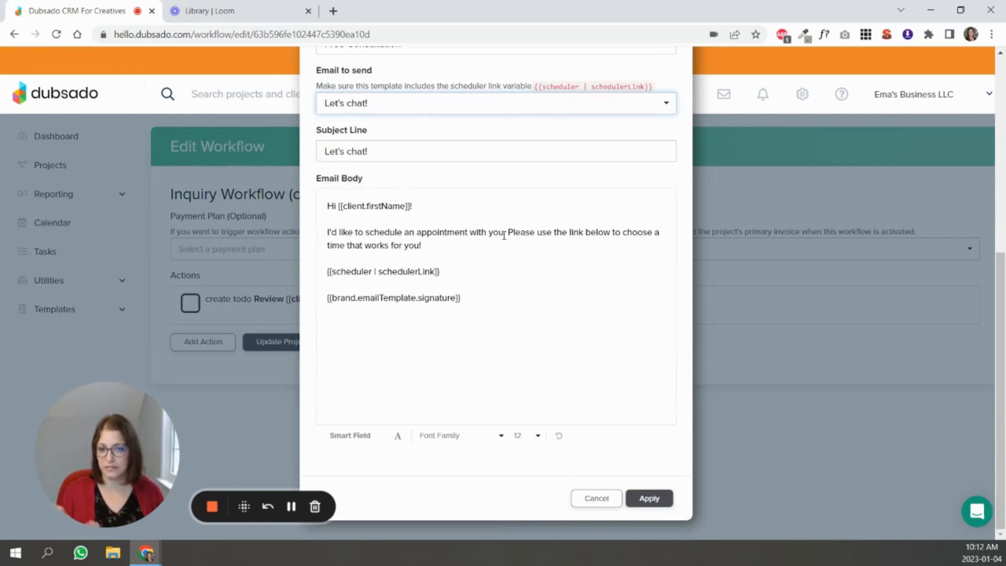
{"action": "scroll", "coordinate": [440, 173], "scroll_direction": "up", "scroll_amount": 4}
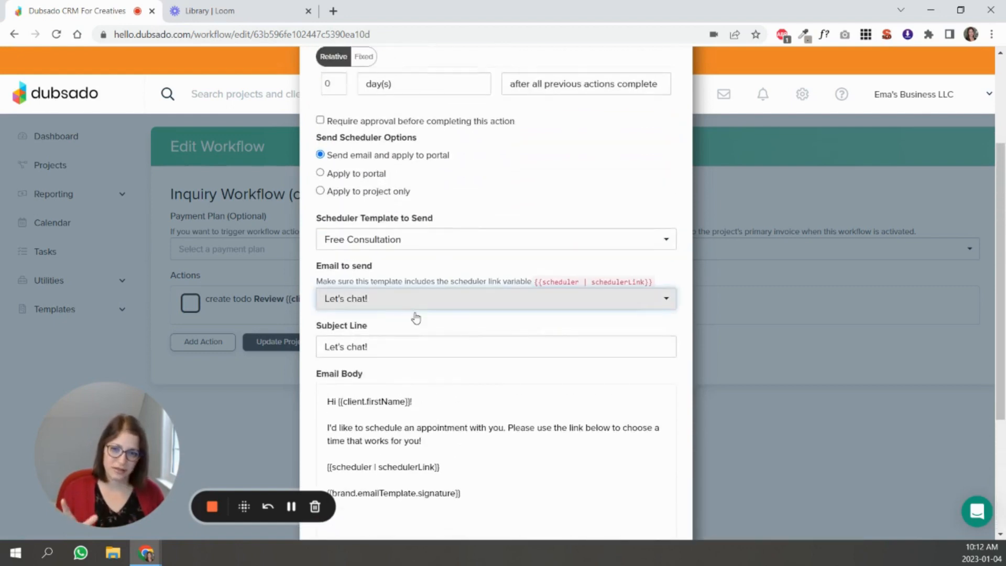
{"action": "scroll", "coordinate": [386, 303], "scroll_direction": "down", "scroll_amount": 1}
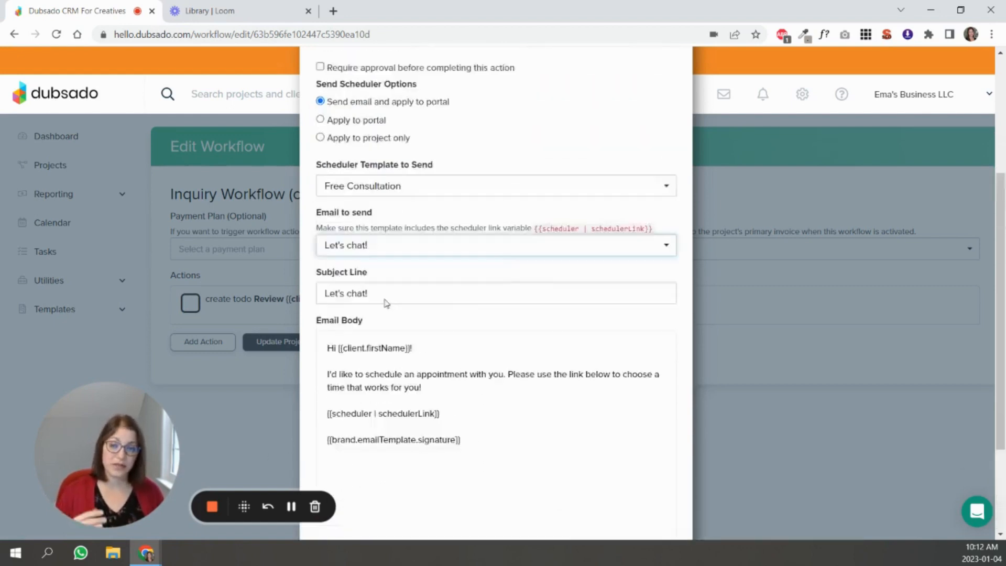
{"action": "scroll", "coordinate": [386, 303], "scroll_direction": "up", "scroll_amount": 4}
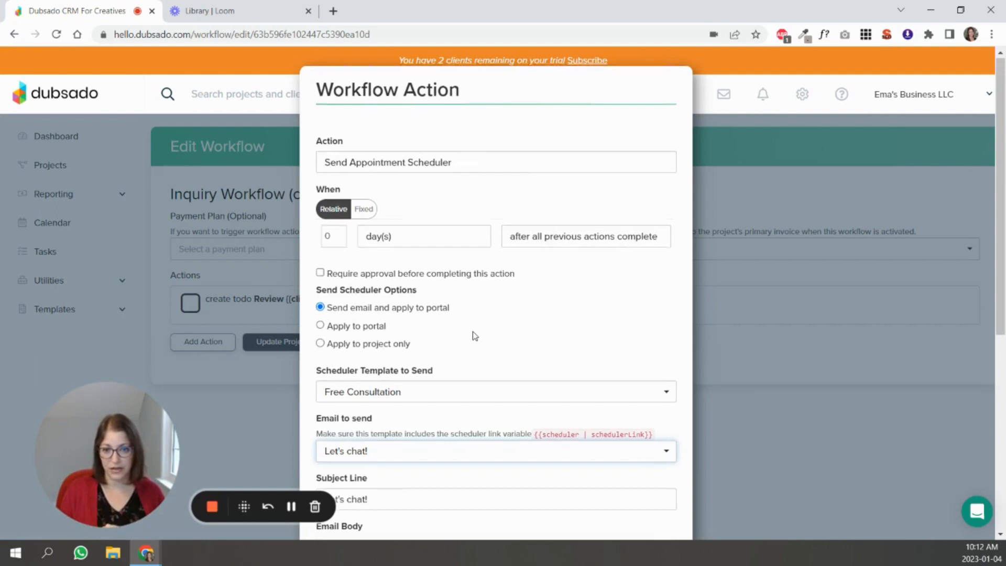
{"action": "scroll", "coordinate": [471, 335], "scroll_direction": "down", "scroll_amount": 6}
{"action": "left_click", "coordinate": [649, 519]}
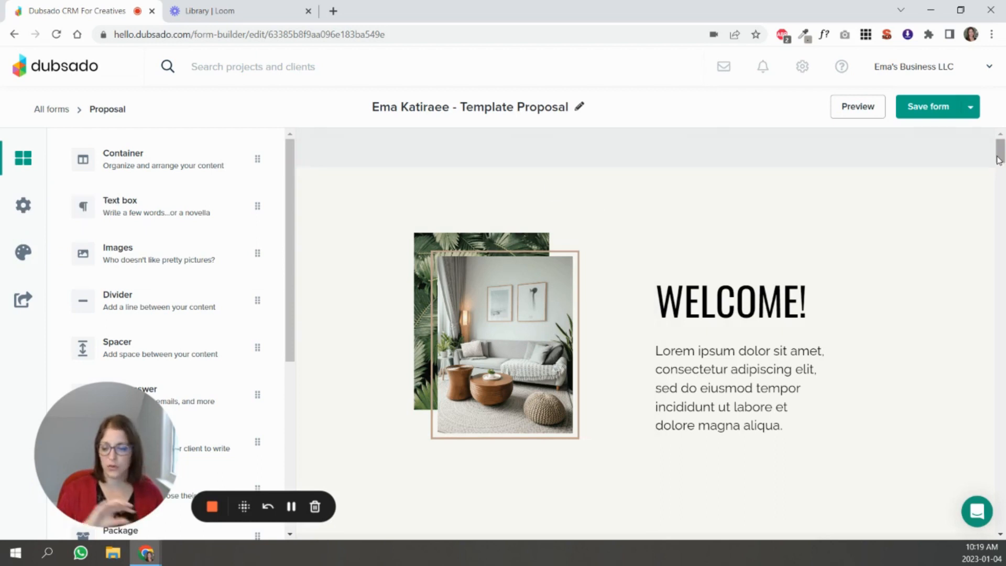
Step: Open the template proposal's form settings and set its public default workflow to Sample Workflow
{"action": "left_click", "coordinate": [23, 207]}
{"action": "left_click_drag", "start_coordinate": [118, 438], "coordinate": [376, 432]}
{"action": "left_click_drag", "start_coordinate": [290, 266], "coordinate": [288, 359]}
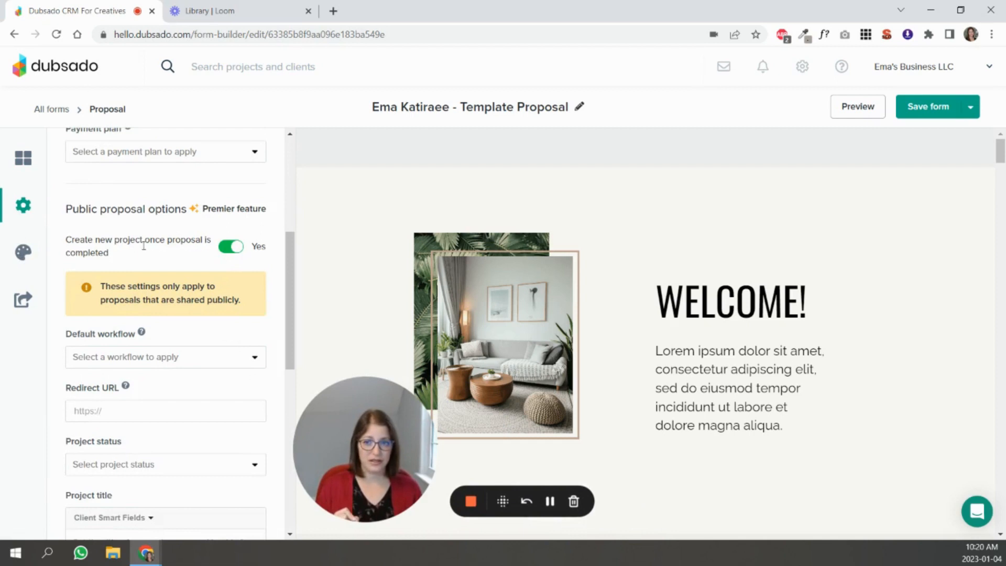
{"action": "left_click", "coordinate": [177, 359]}
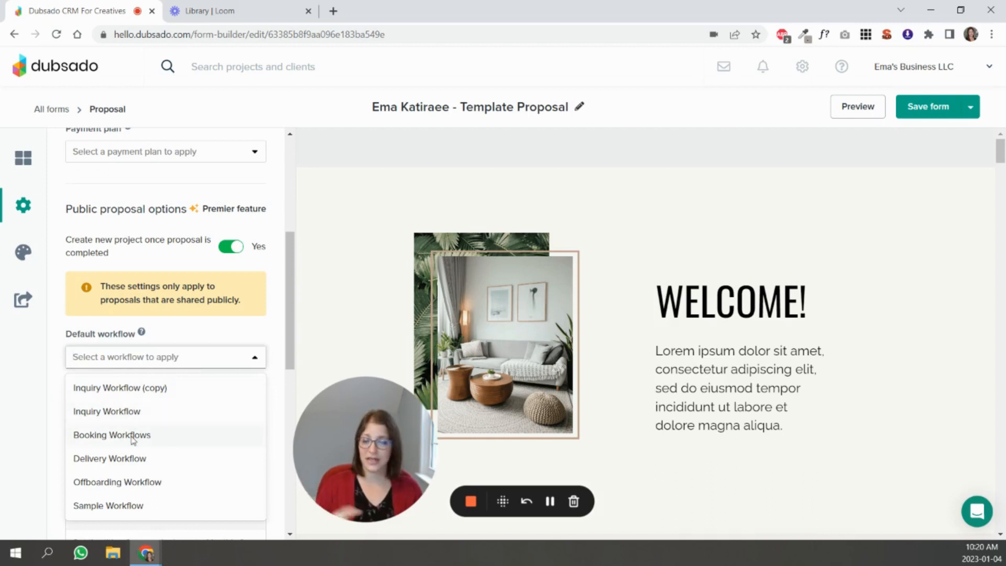
{"action": "left_click", "coordinate": [104, 507]}
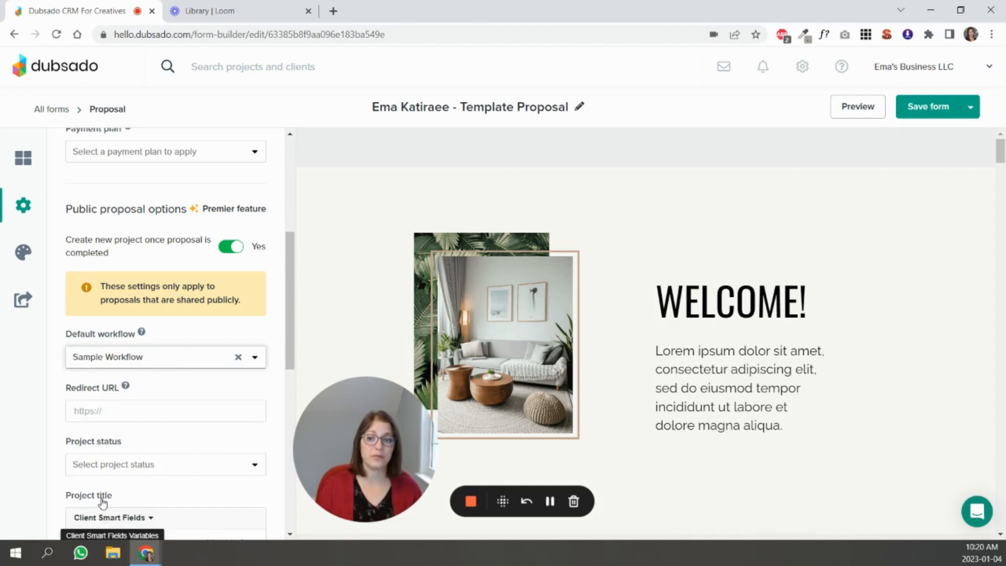
Step: Set the public proposal's project status to Delivery
{"action": "scroll", "coordinate": [99, 446], "scroll_direction": "down", "scroll_amount": 1}
{"action": "left_click", "coordinate": [96, 406]}
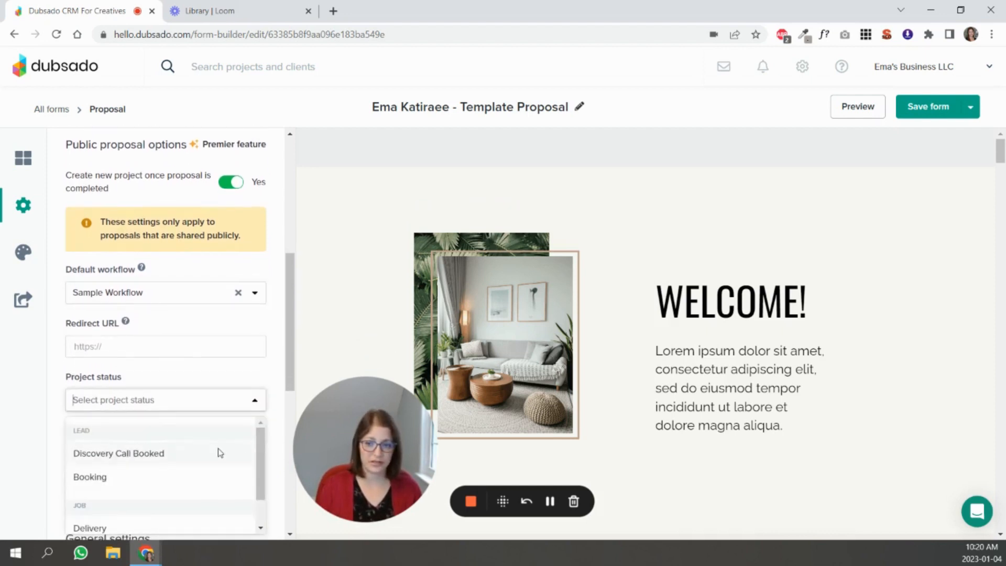
{"action": "scroll", "coordinate": [137, 497], "scroll_direction": "down", "scroll_amount": 1}
{"action": "left_click", "coordinate": [87, 492]}
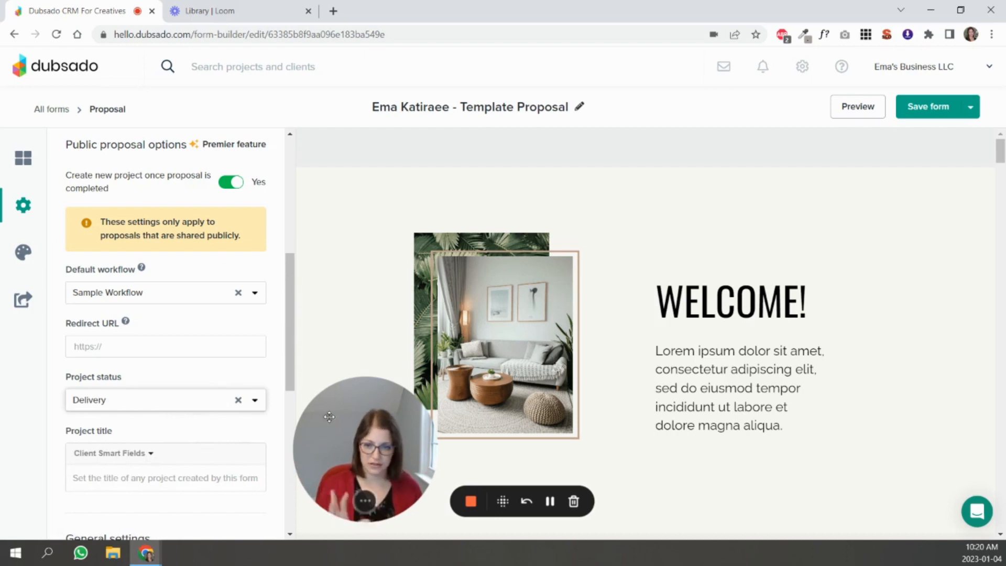
Step: View the proposal's public sharing options, including its embed code and direct link
{"action": "left_click_drag", "start_coordinate": [288, 292], "coordinate": [287, 189]}
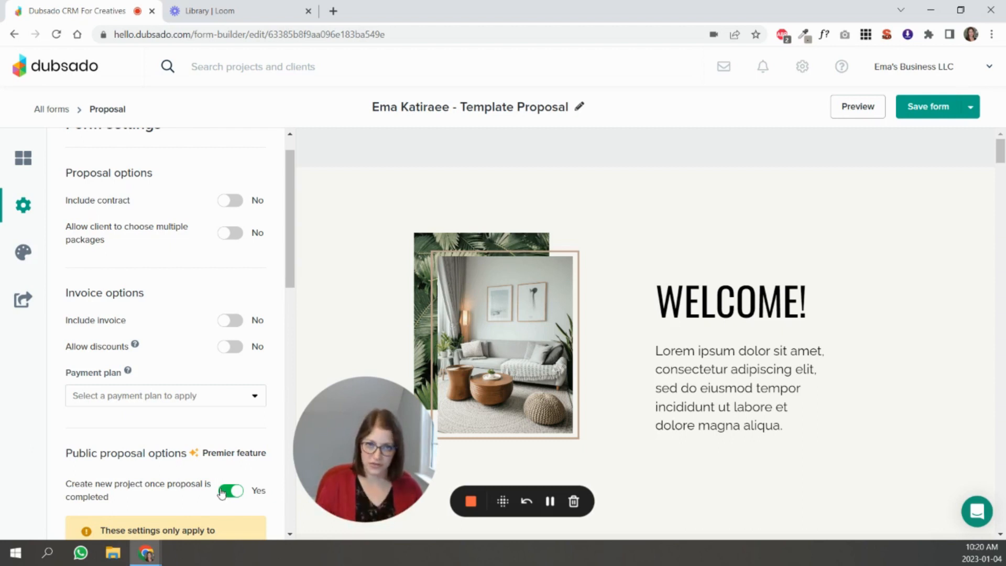
{"action": "left_click", "coordinate": [22, 300]}
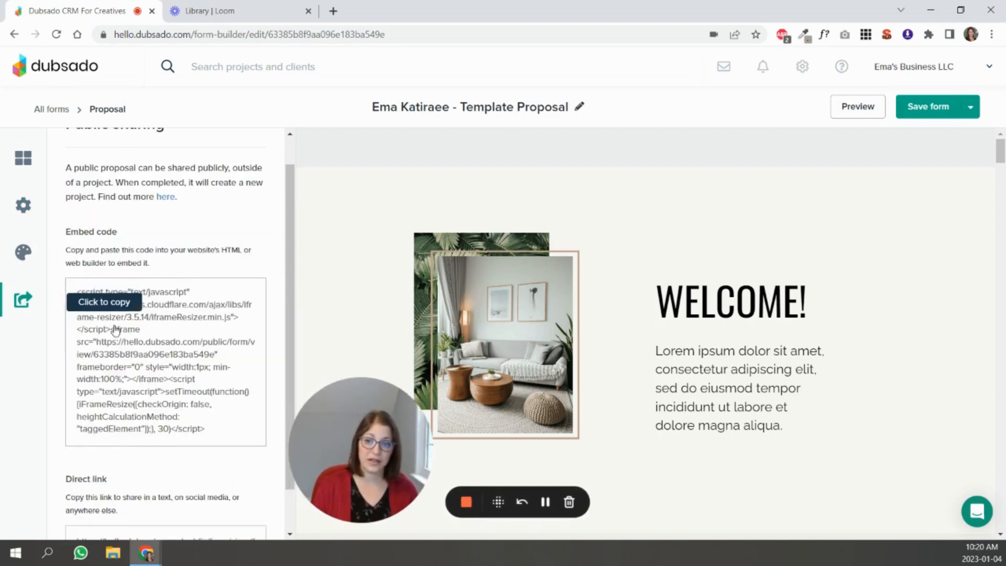
{"action": "scroll", "coordinate": [168, 446], "scroll_direction": "down", "scroll_amount": 1}
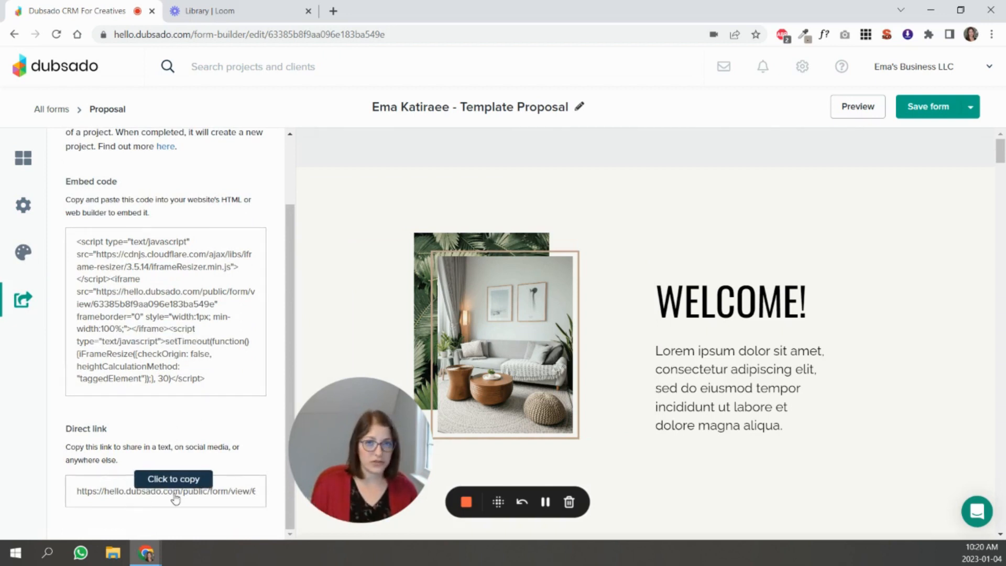
{"action": "left_click_drag", "start_coordinate": [292, 440], "coordinate": [54, 446]}
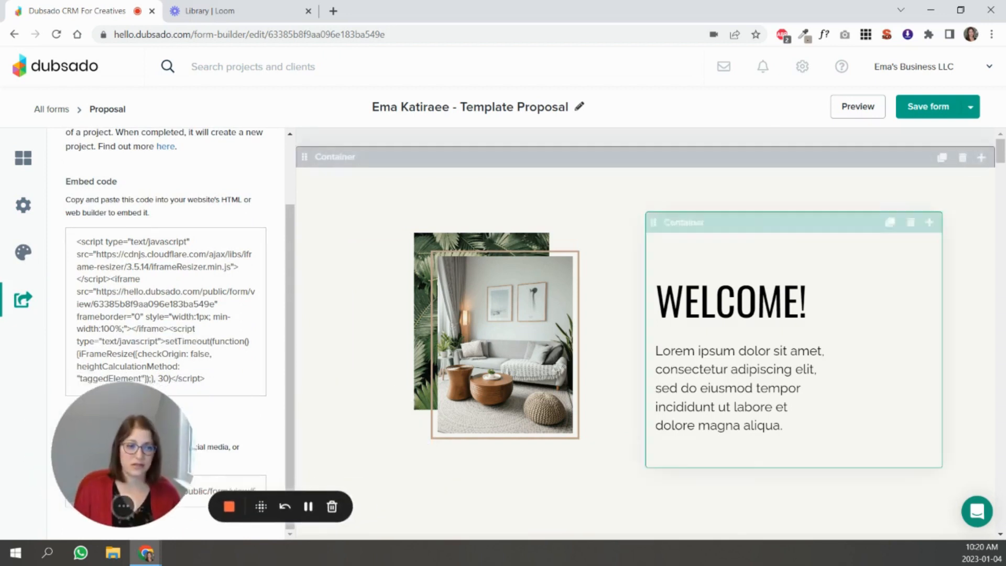
{"action": "left_click_drag", "start_coordinate": [1001, 158], "coordinate": [1000, 132]}
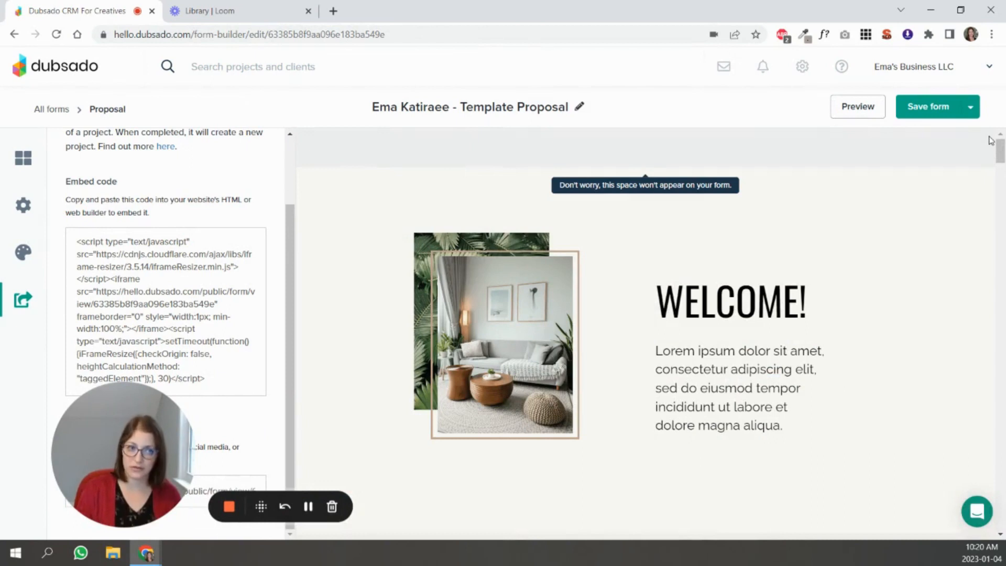
Step: Return to the proposal's form settings and enable both the included contract and the included invoice
{"action": "left_click", "coordinate": [23, 205]}
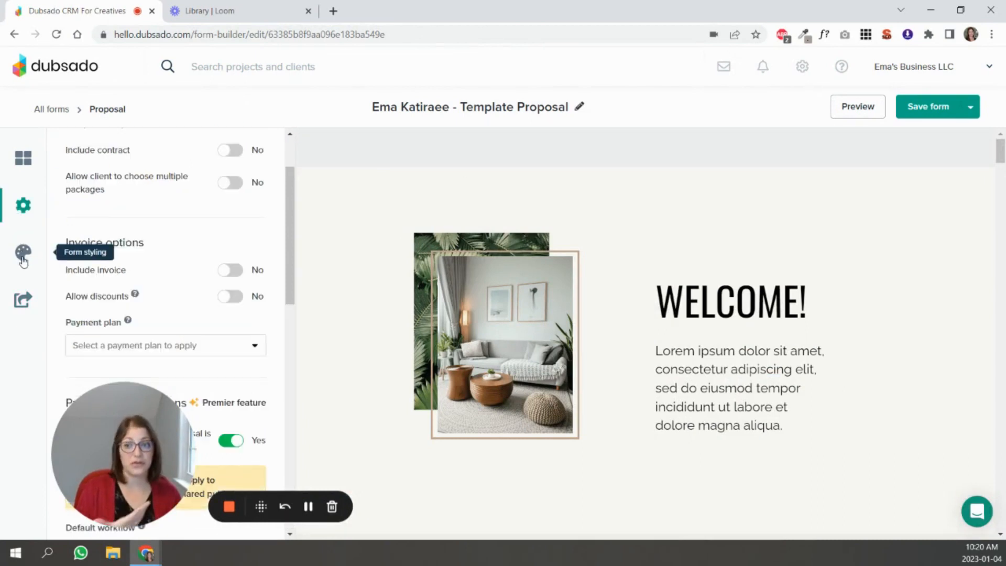
{"action": "scroll", "coordinate": [294, 293], "scroll_direction": "up", "scroll_amount": 2}
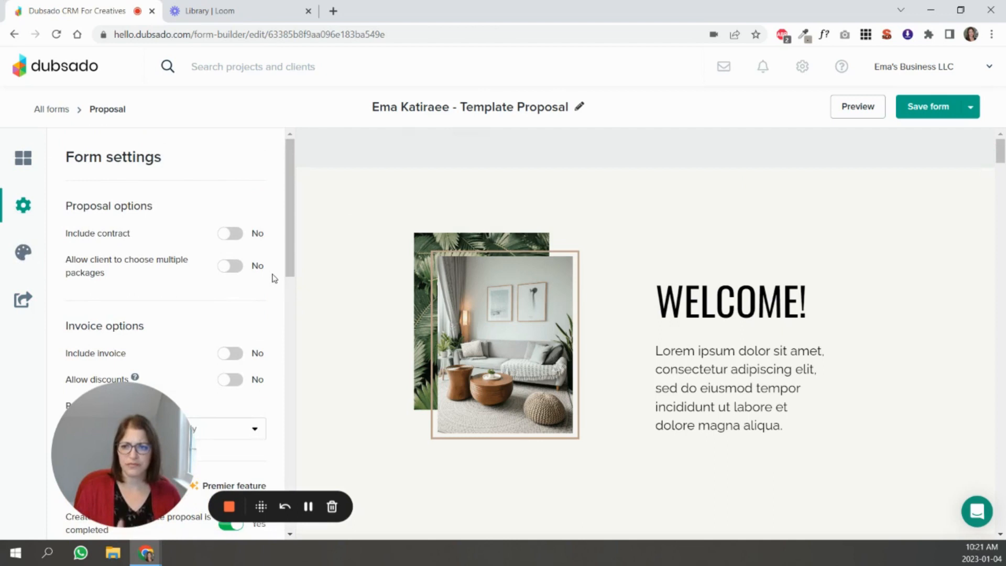
{"action": "left_click", "coordinate": [234, 234]}
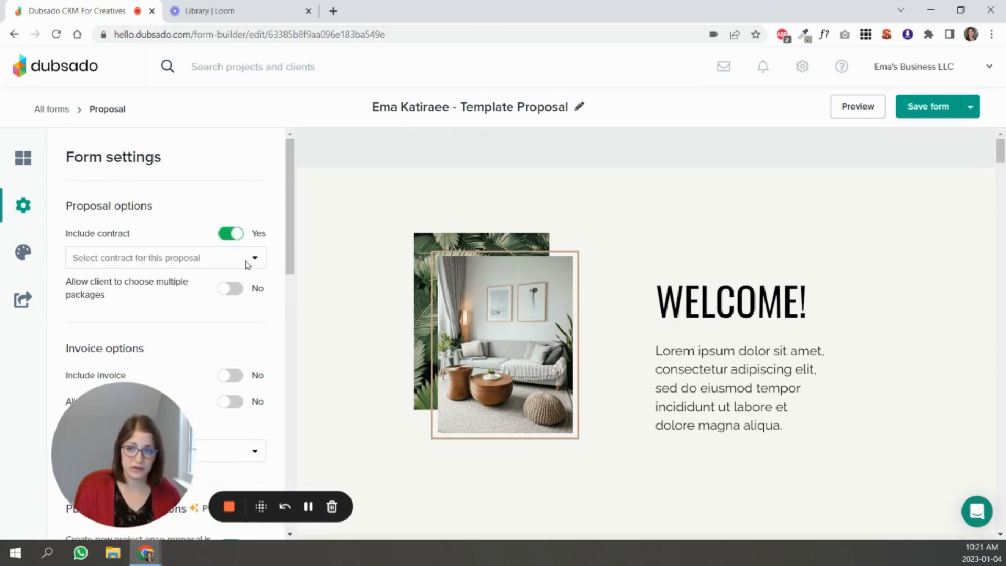
{"action": "scroll", "coordinate": [247, 325], "scroll_direction": "down", "scroll_amount": 3}
{"action": "left_click", "coordinate": [237, 246]}
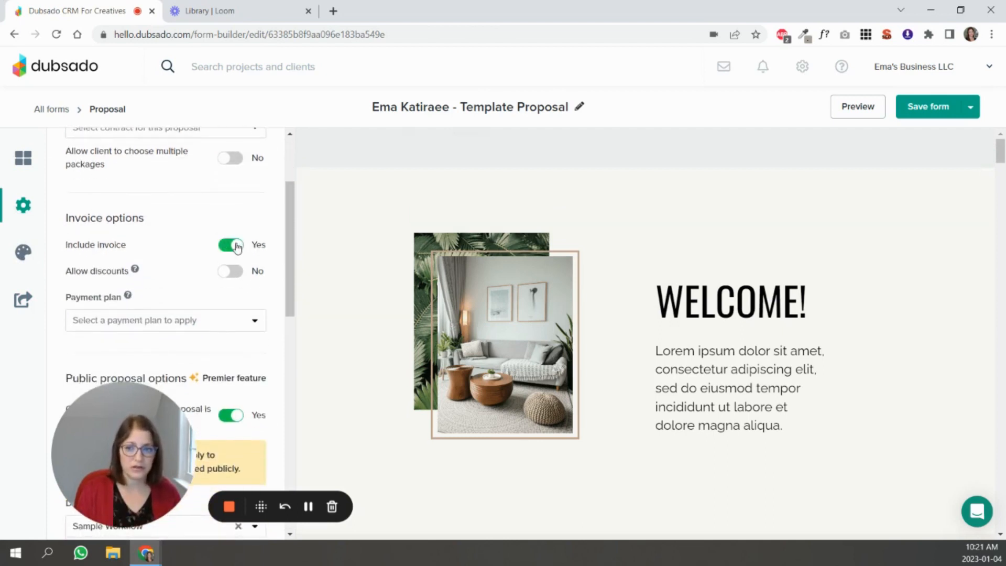
{"action": "scroll", "coordinate": [231, 257], "scroll_direction": "up", "scroll_amount": 3}
{"action": "scroll", "coordinate": [219, 278], "scroll_direction": "down", "scroll_amount": 4}
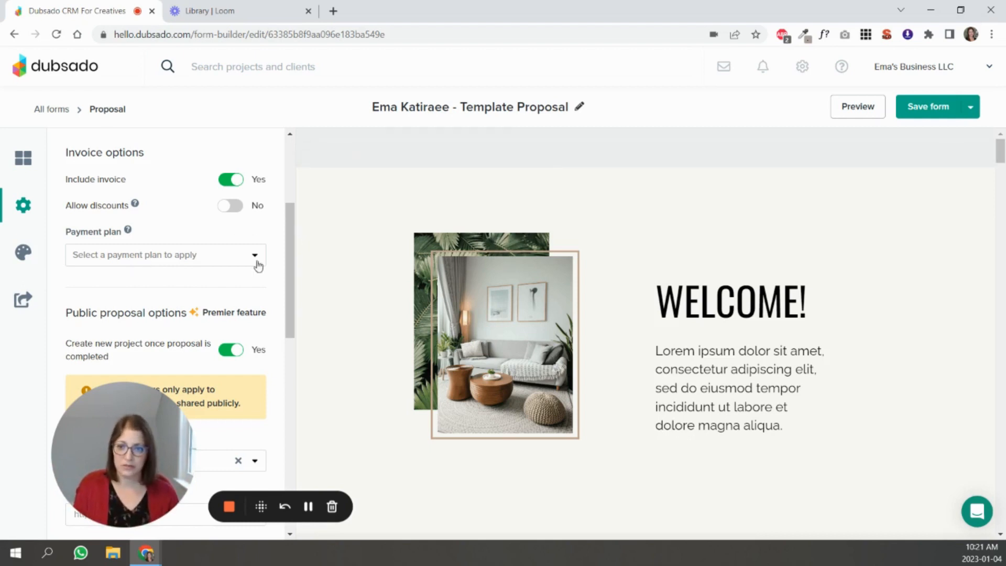
{"action": "left_click_drag", "start_coordinate": [287, 262], "coordinate": [292, 218]}
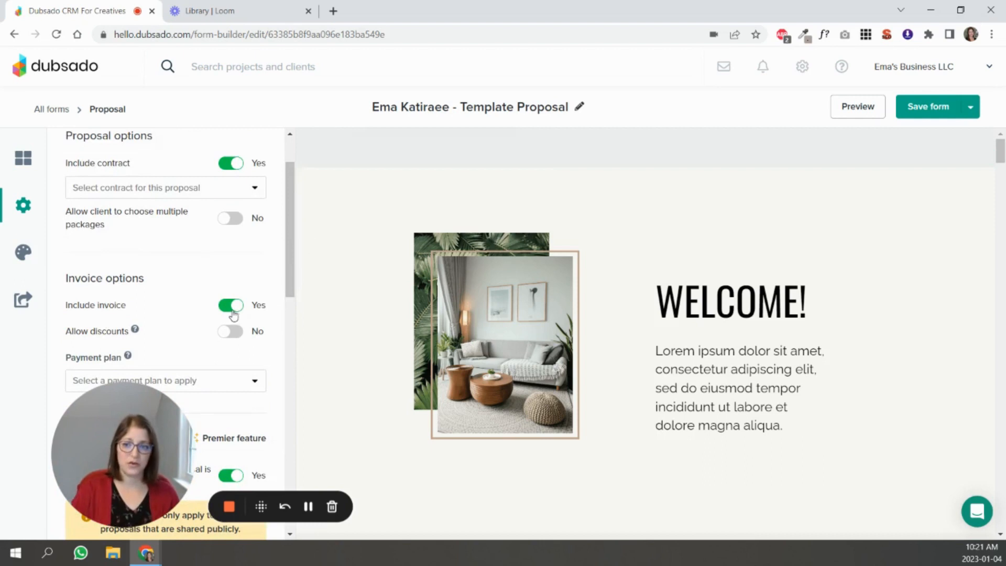